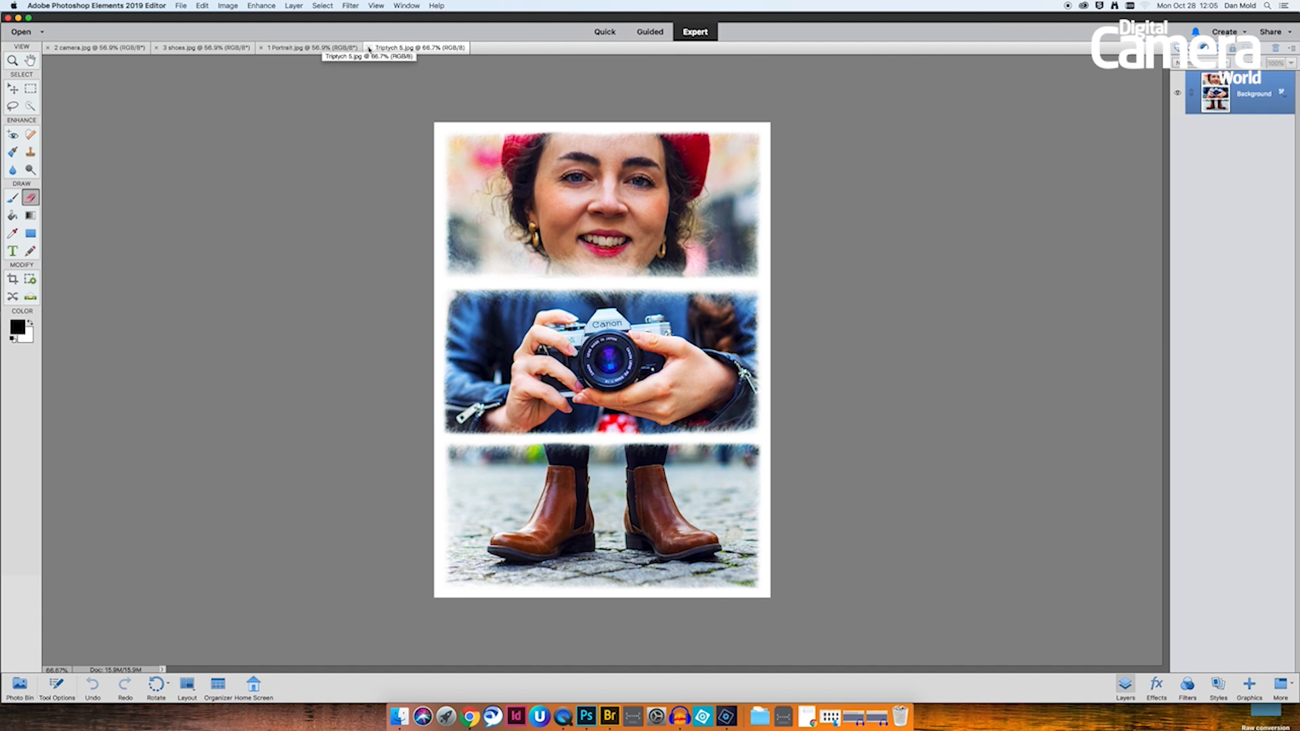
Close the finished Triptych 5.jpg, switch to Finder showing the Triptych templates folder, and enlarge its window.
click(369, 47)
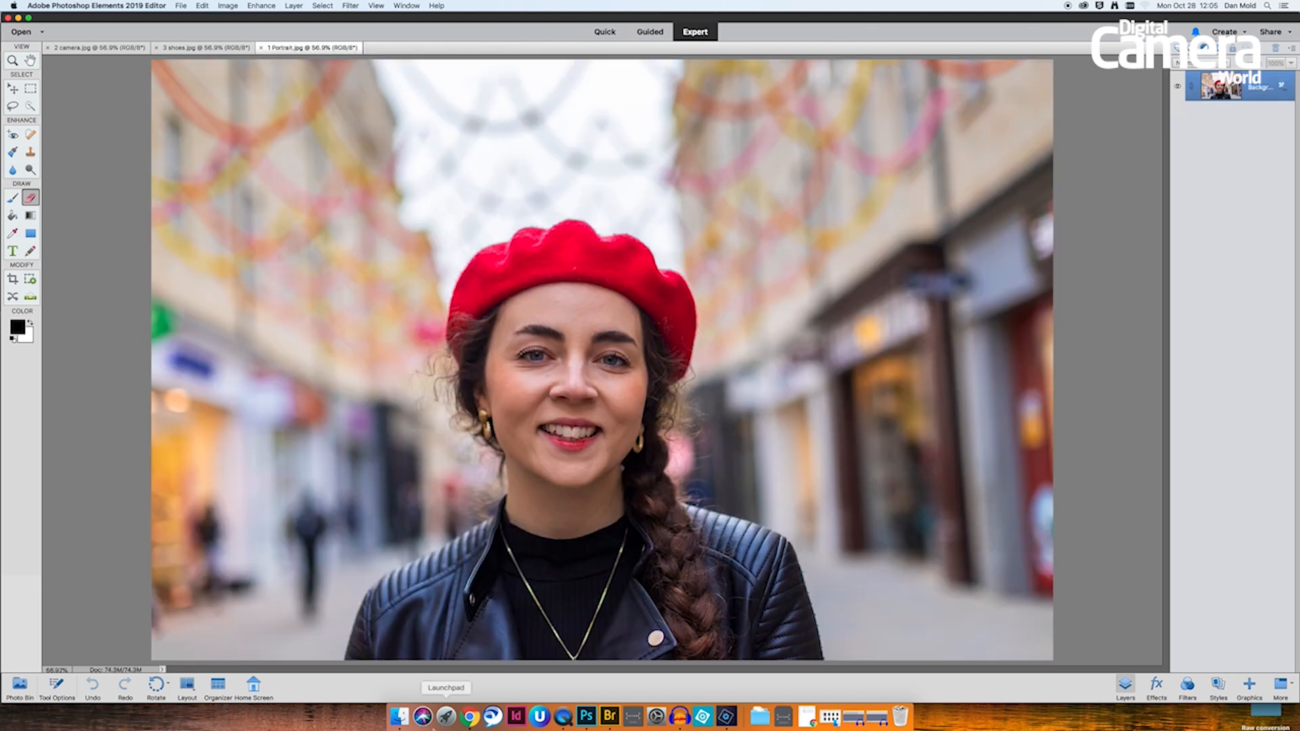
click(398, 717)
drag(310, 272, 400, 245)
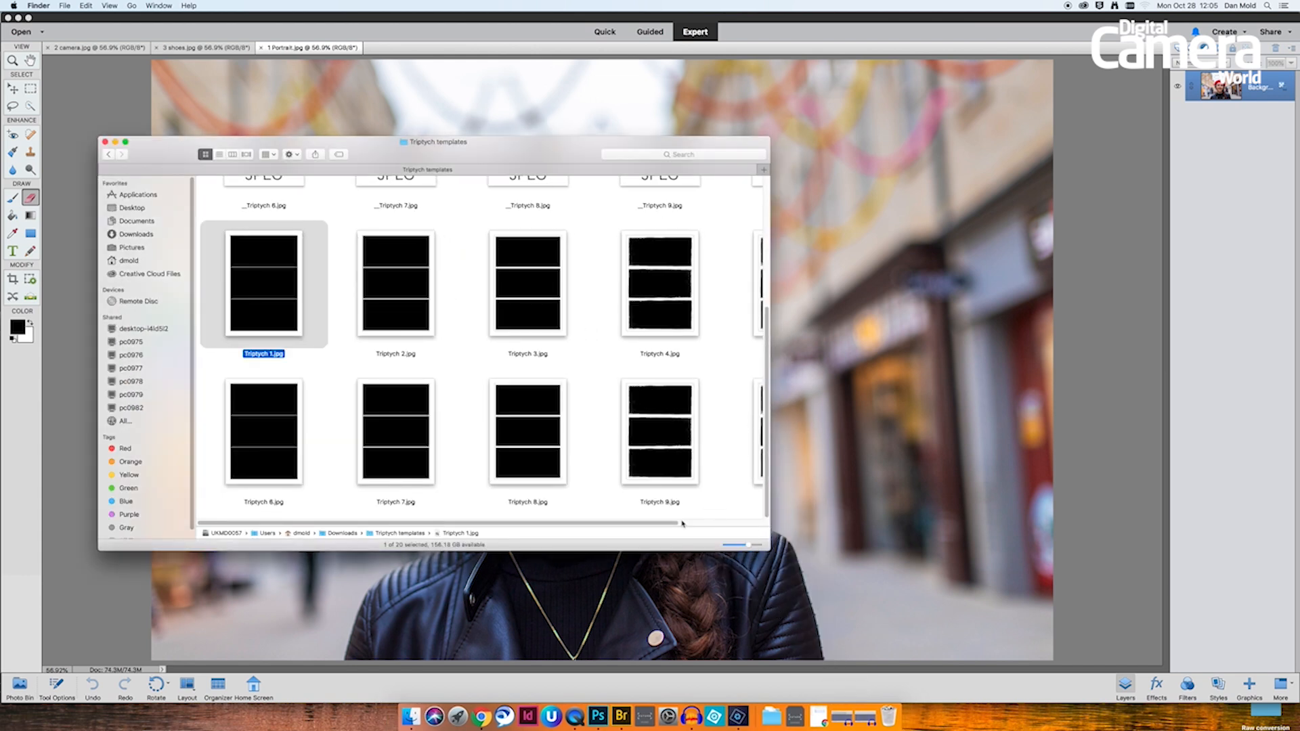
drag(771, 551, 807, 587)
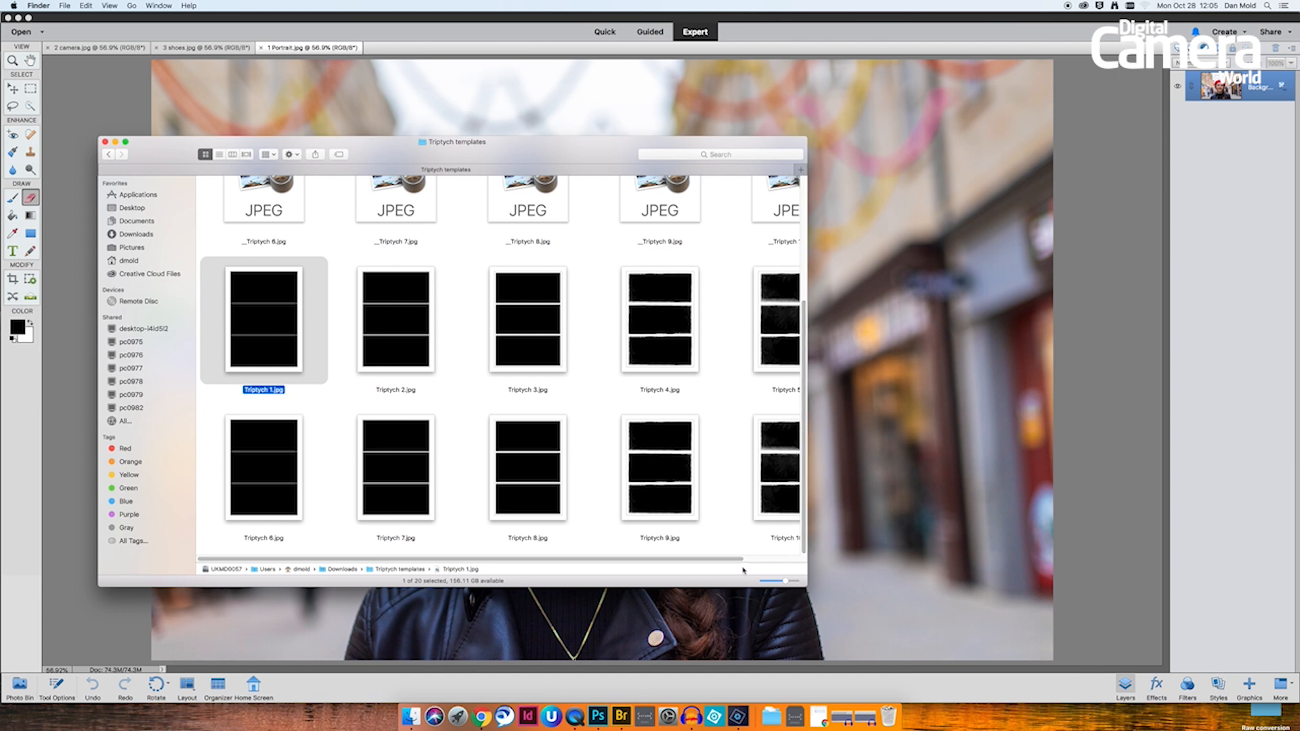
mouse_move(723, 560)
mouse_down()
mouse_move(755, 562)
mouse_move(713, 558)
mouse_up()
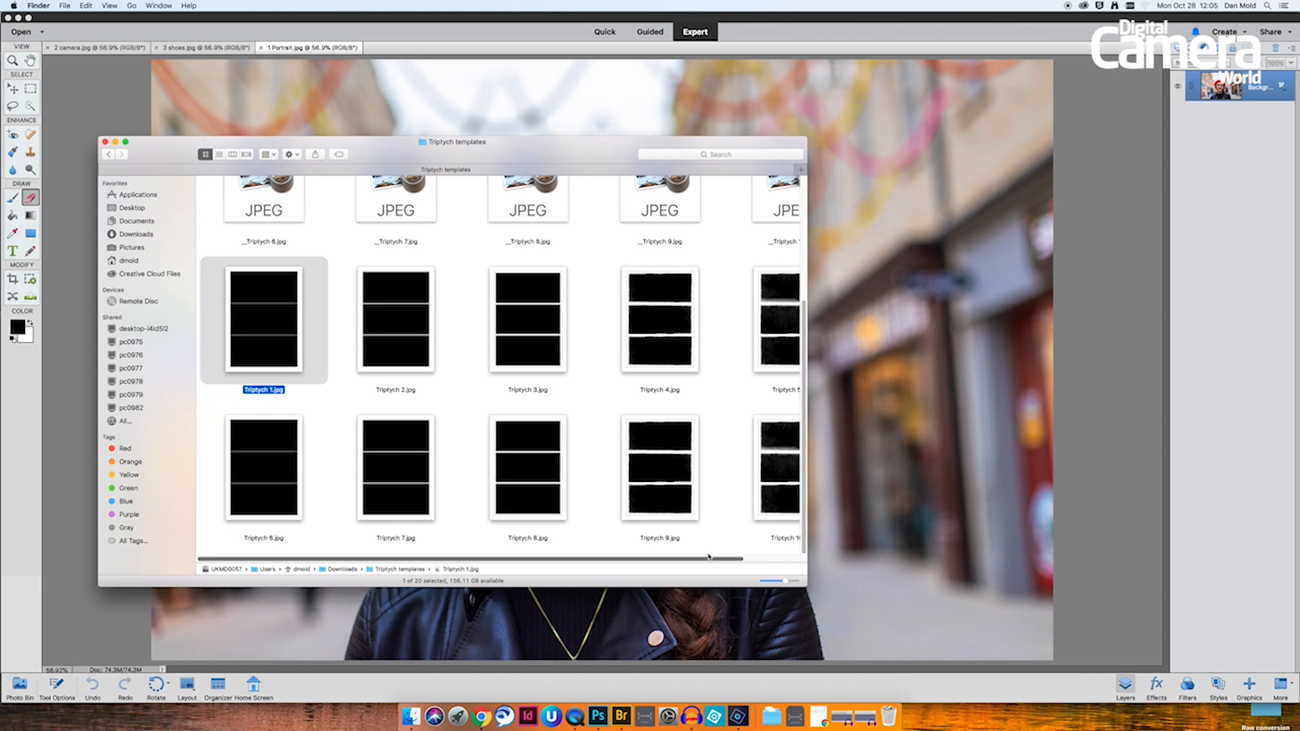
Open the blank Triptych 5.jpg template from the Triptych templates folder in Photoshop Elements.
click(378, 326)
key(Right)
key(Right)
key(Right)
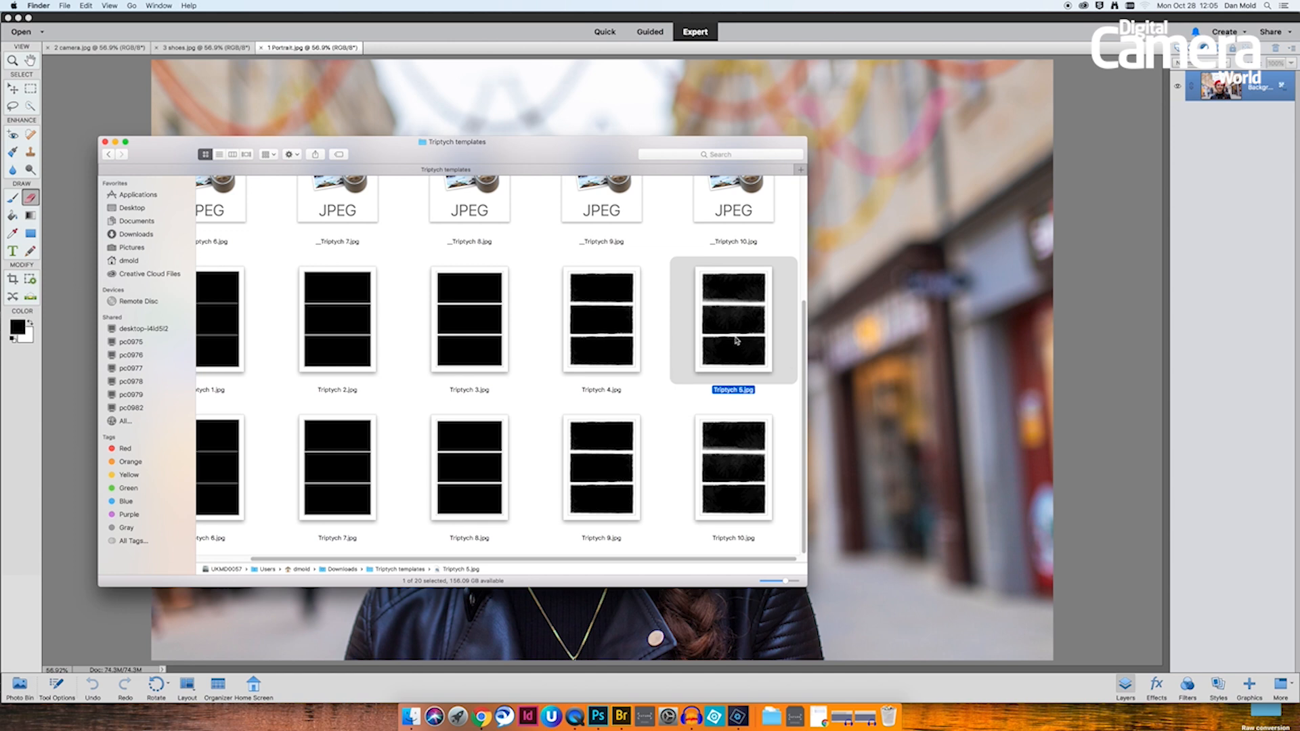
drag(738, 331, 738, 717)
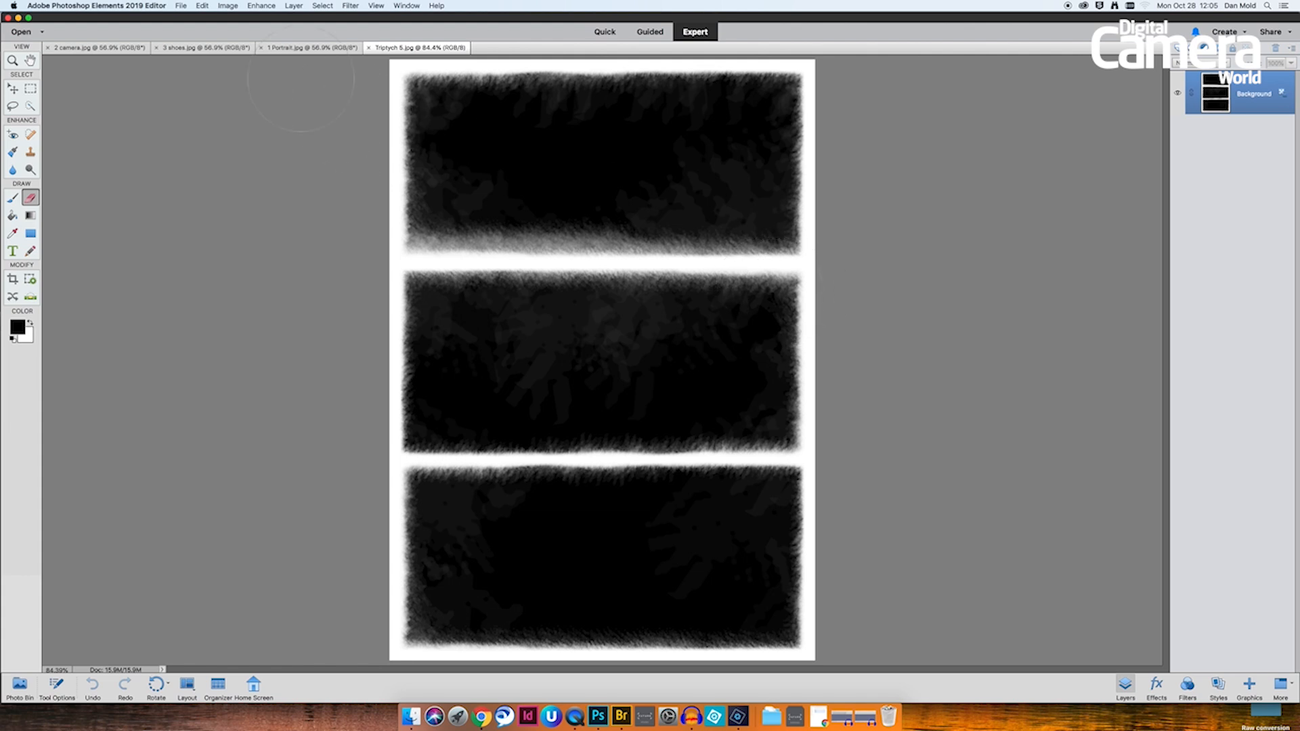
Look through the open portrait, camera and shoes photos intended for the triptych.
click(315, 51)
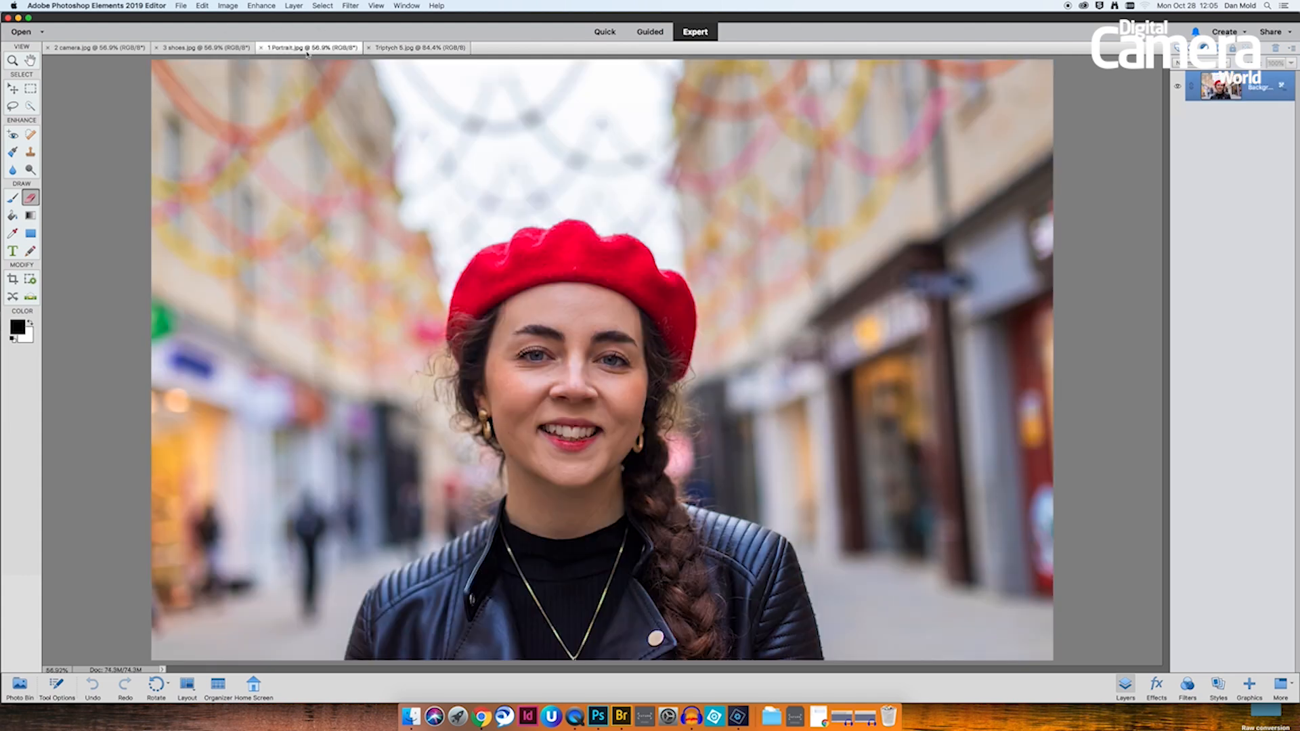
click(94, 49)
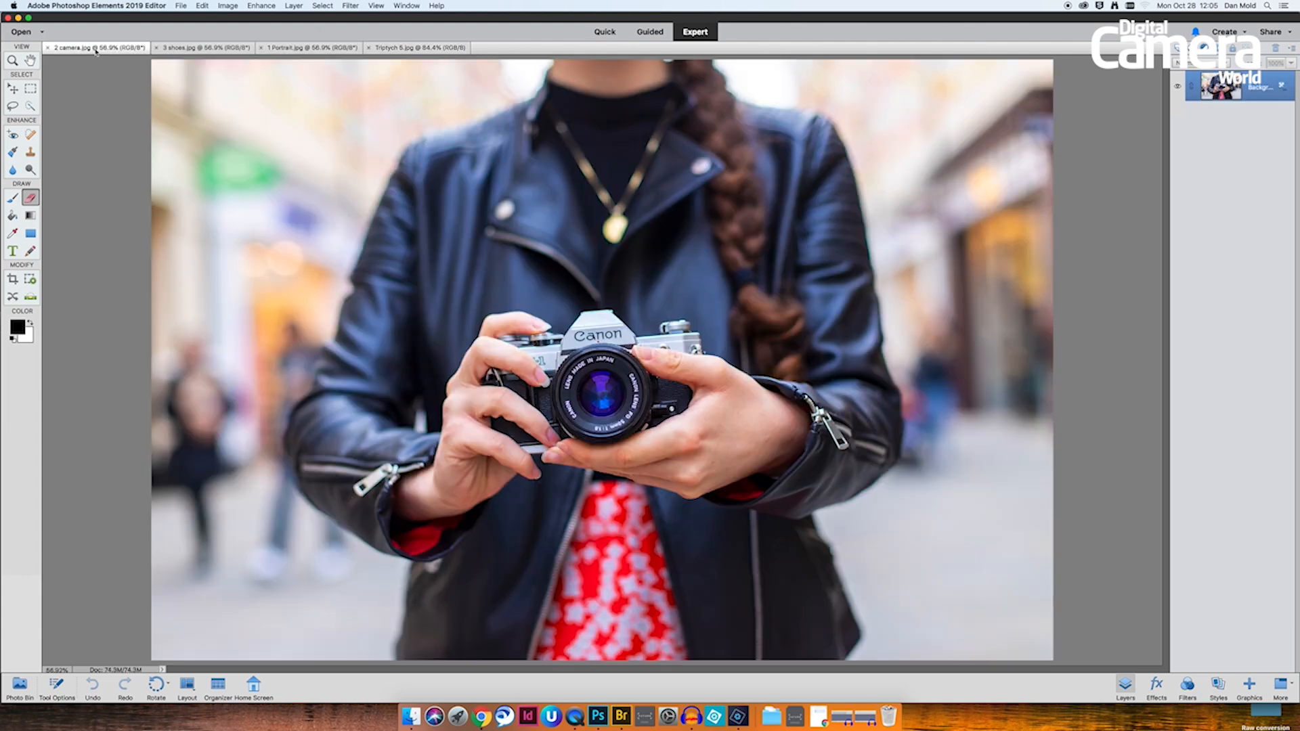
click(195, 49)
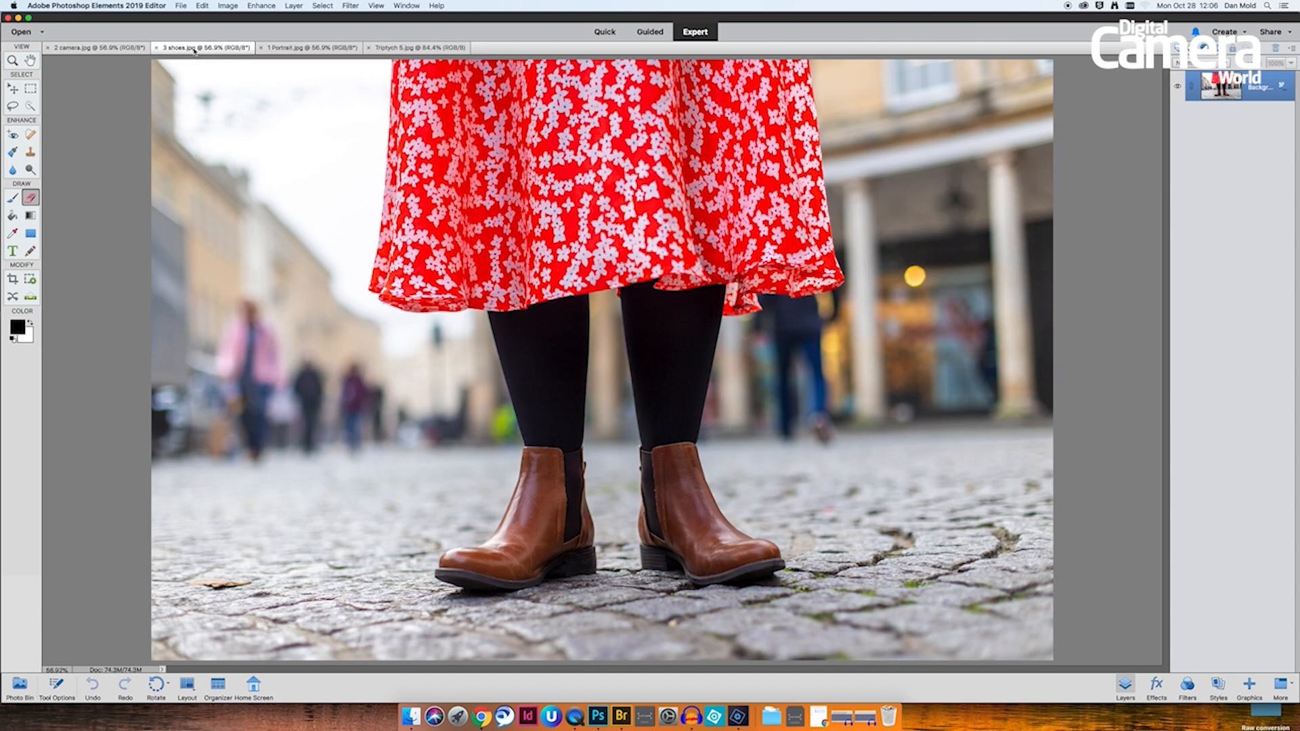
Copy the entire 1 Portrait.jpg image, close that file, and paste the copy into Triptych 5.jpg.
click(310, 48)
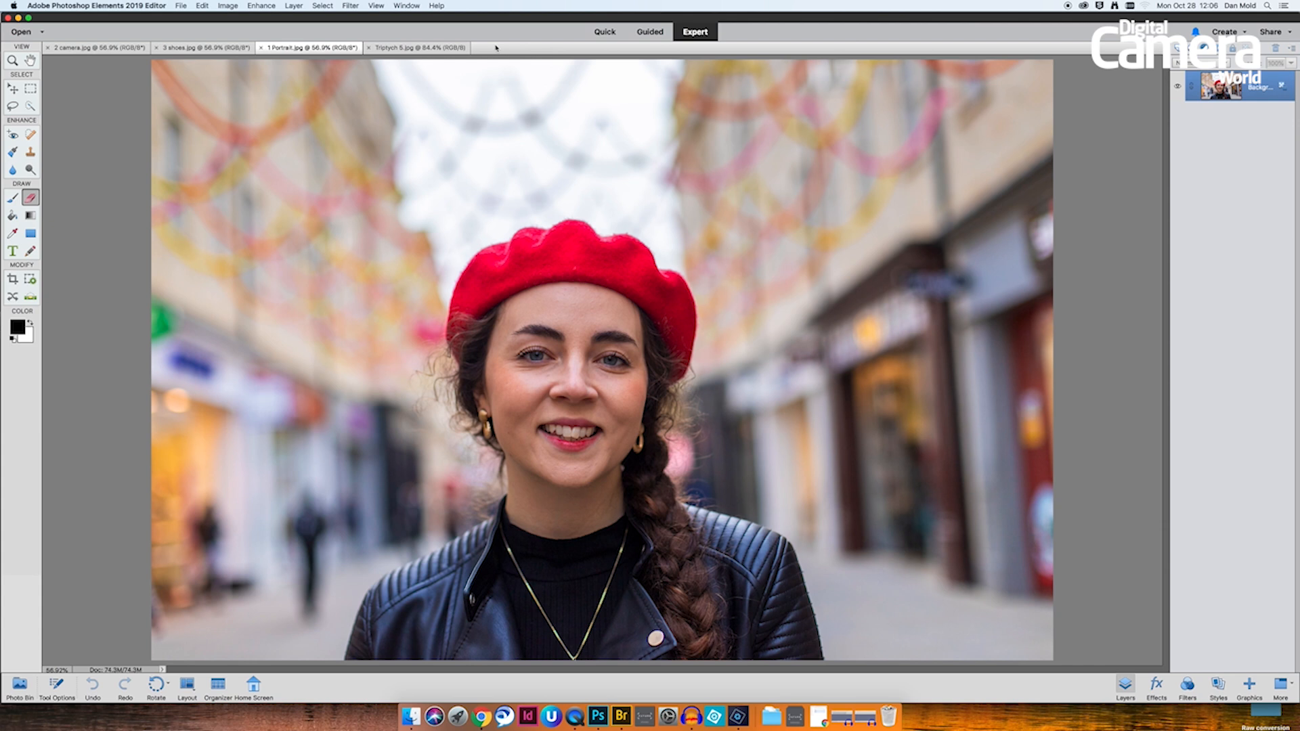
key(super+a)
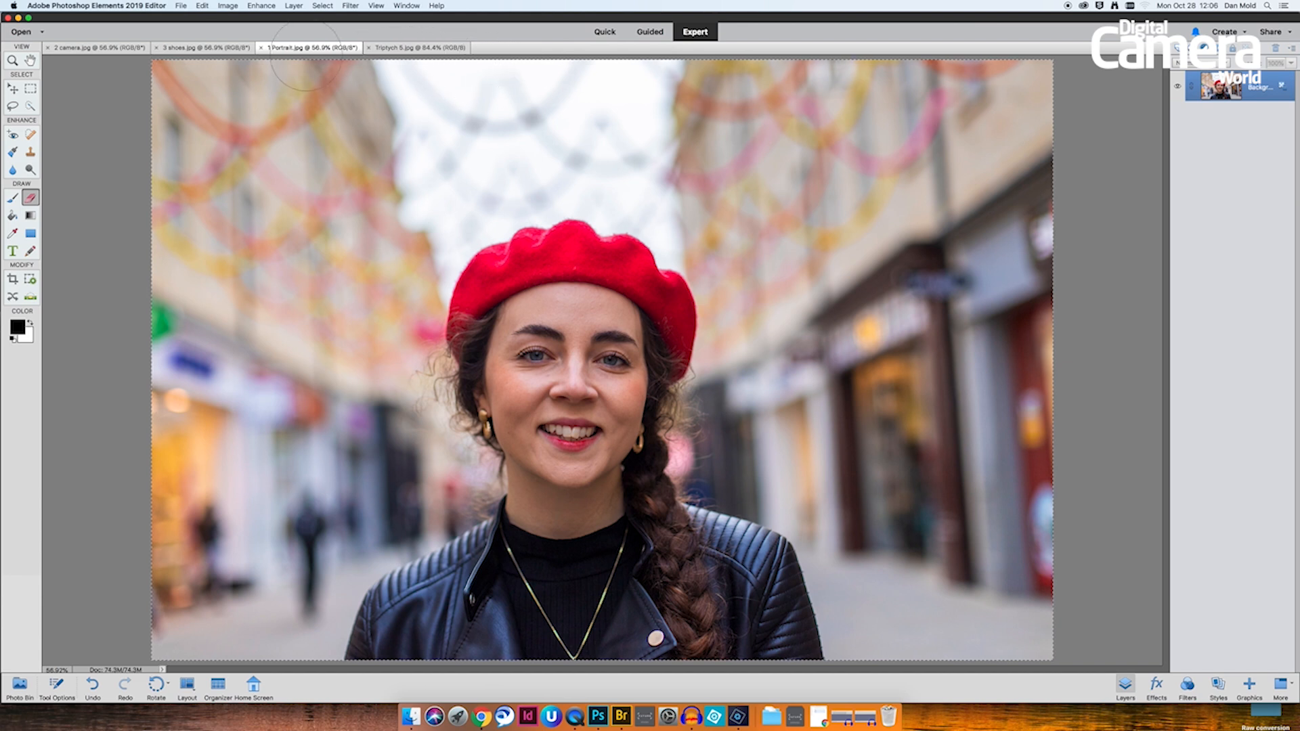
click(261, 48)
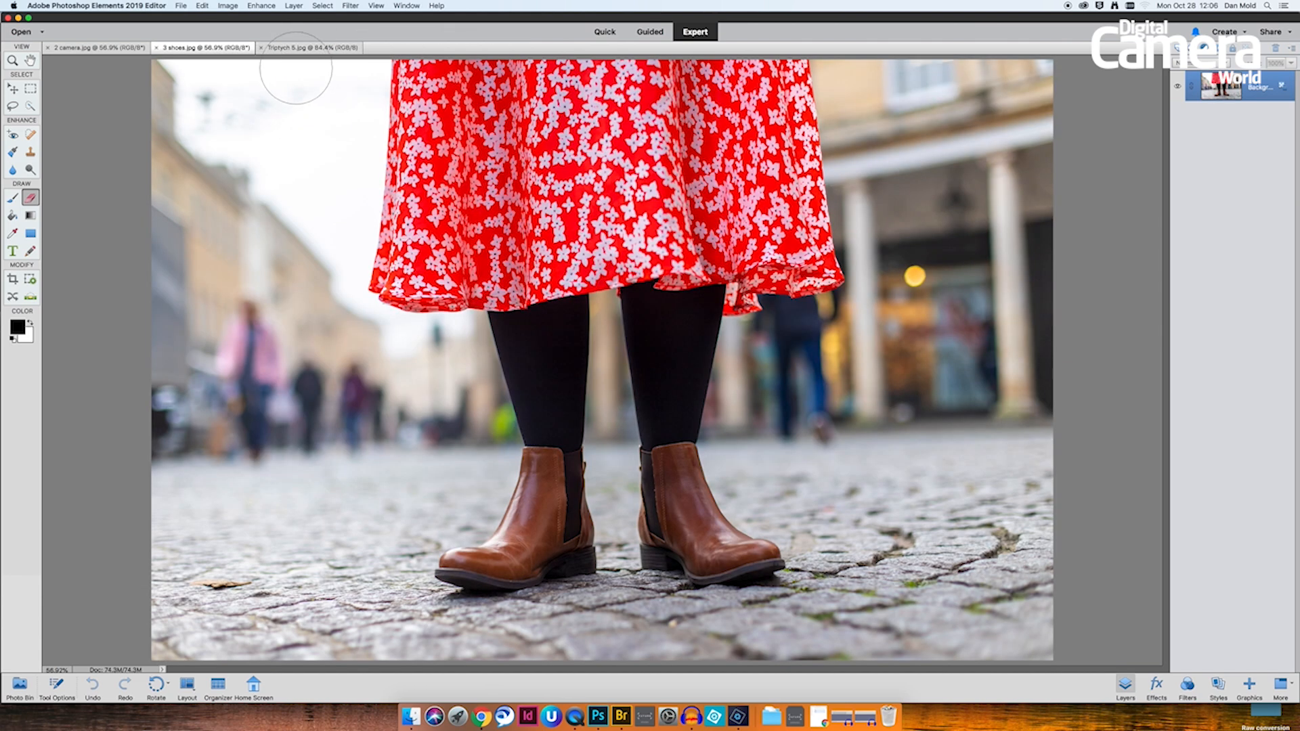
click(313, 49)
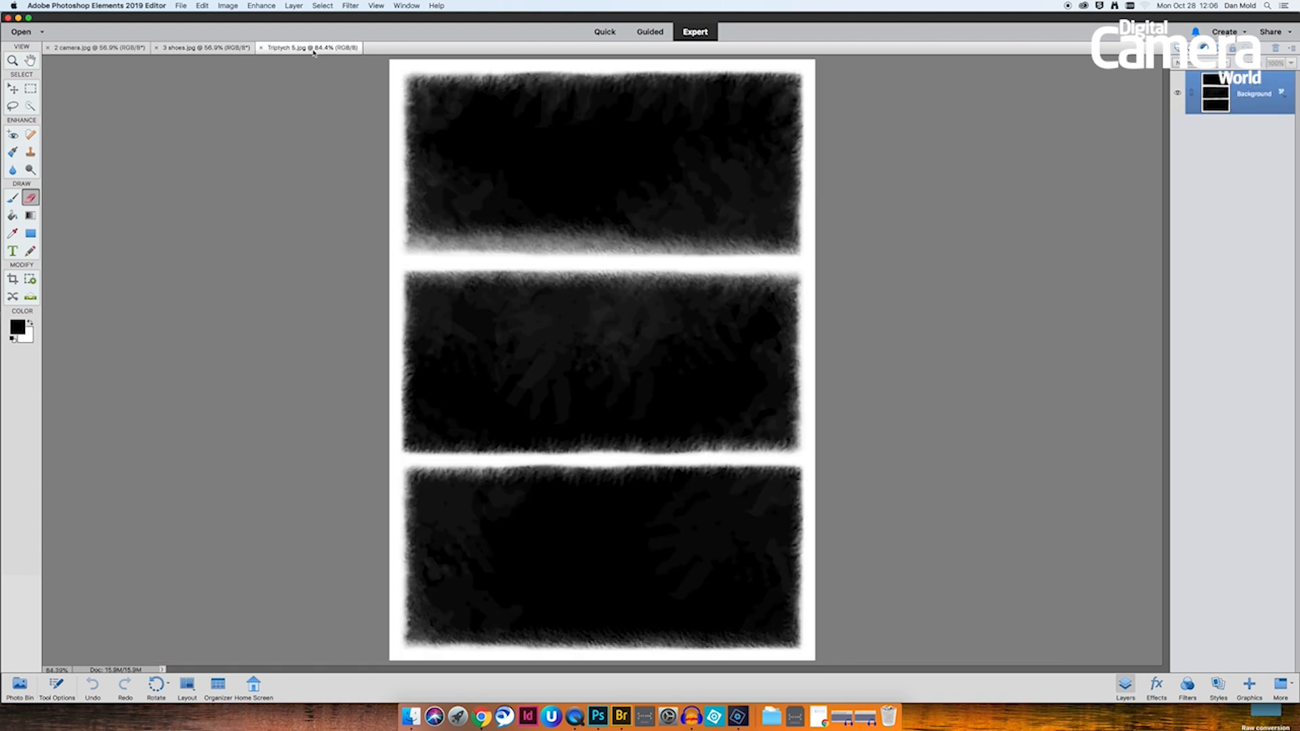
key(super+v)
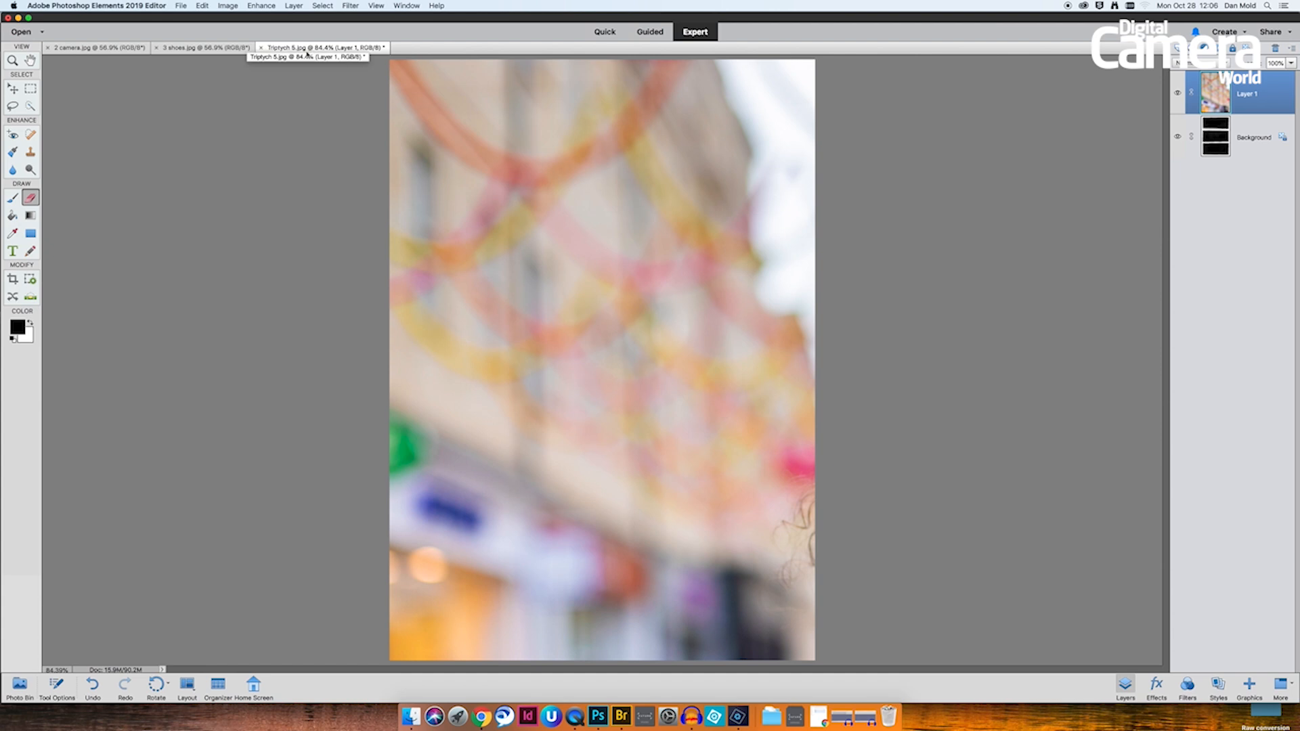
Scale the pasted portrait layer proportionally to 39.14% and position it over the template's top panel.
key(super+t)
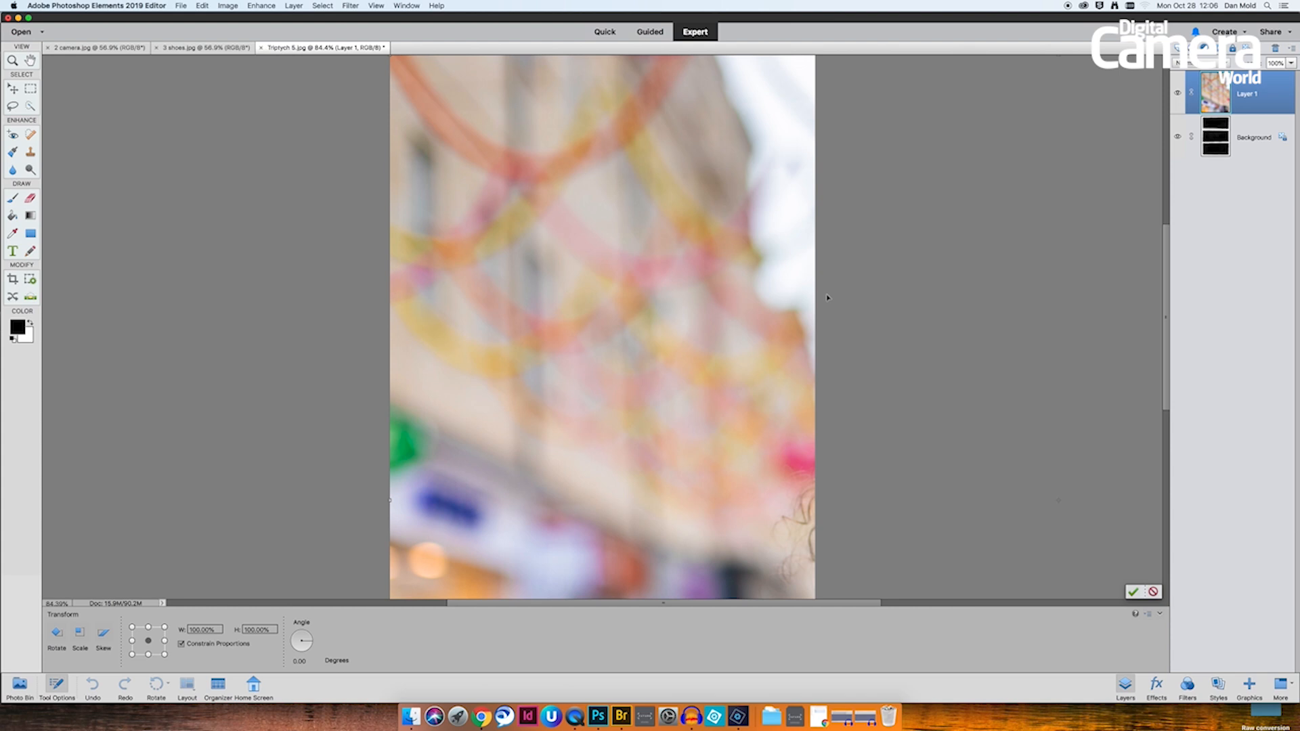
key(super+0)
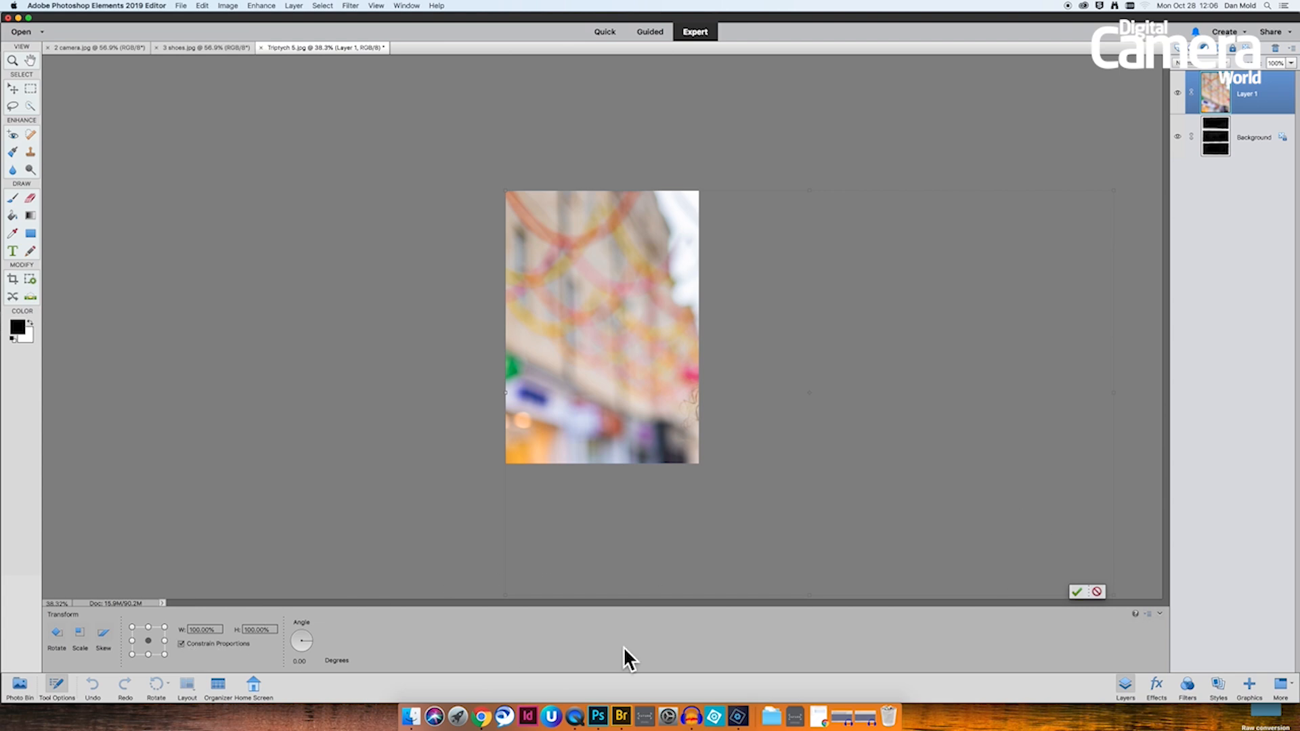
drag(1113, 594, 747, 244)
drag(676, 293, 668, 260)
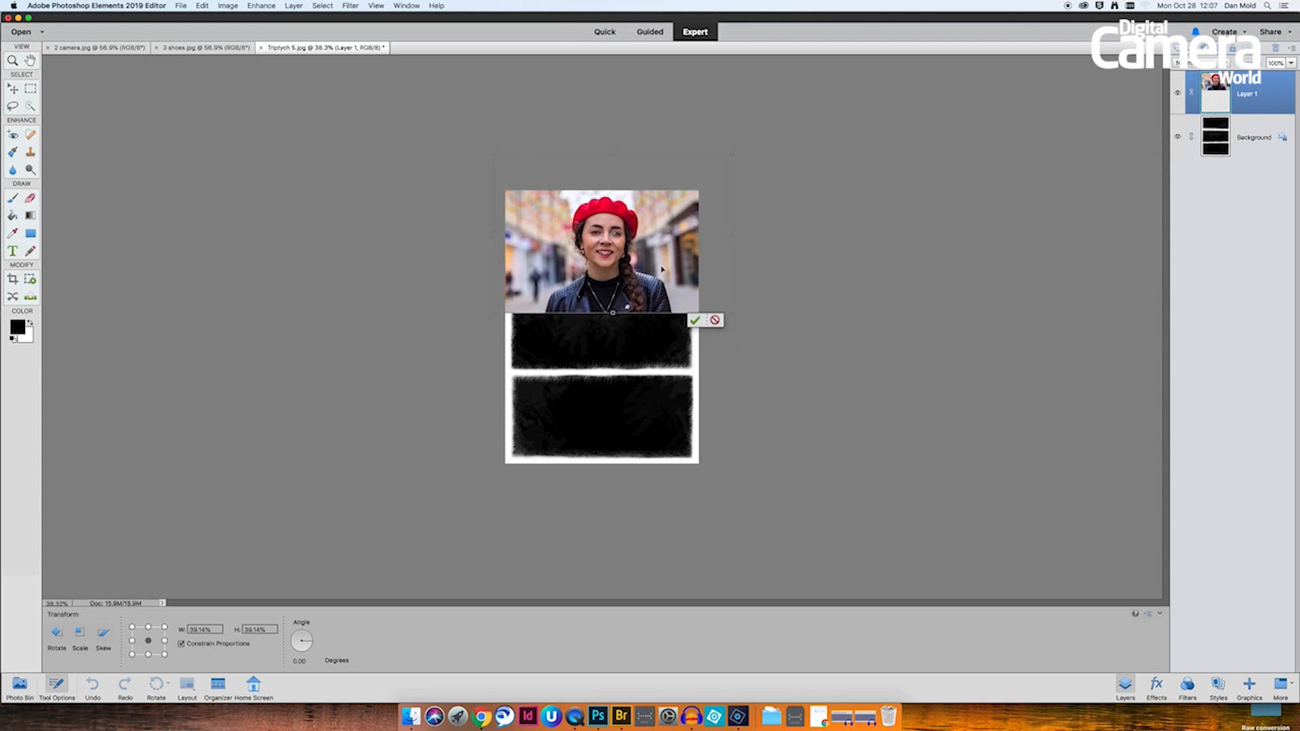
key(Left)
key(Left)
key(Left)
key(Left)
key(Left)
key(Left)
key(Left)
key(Left)
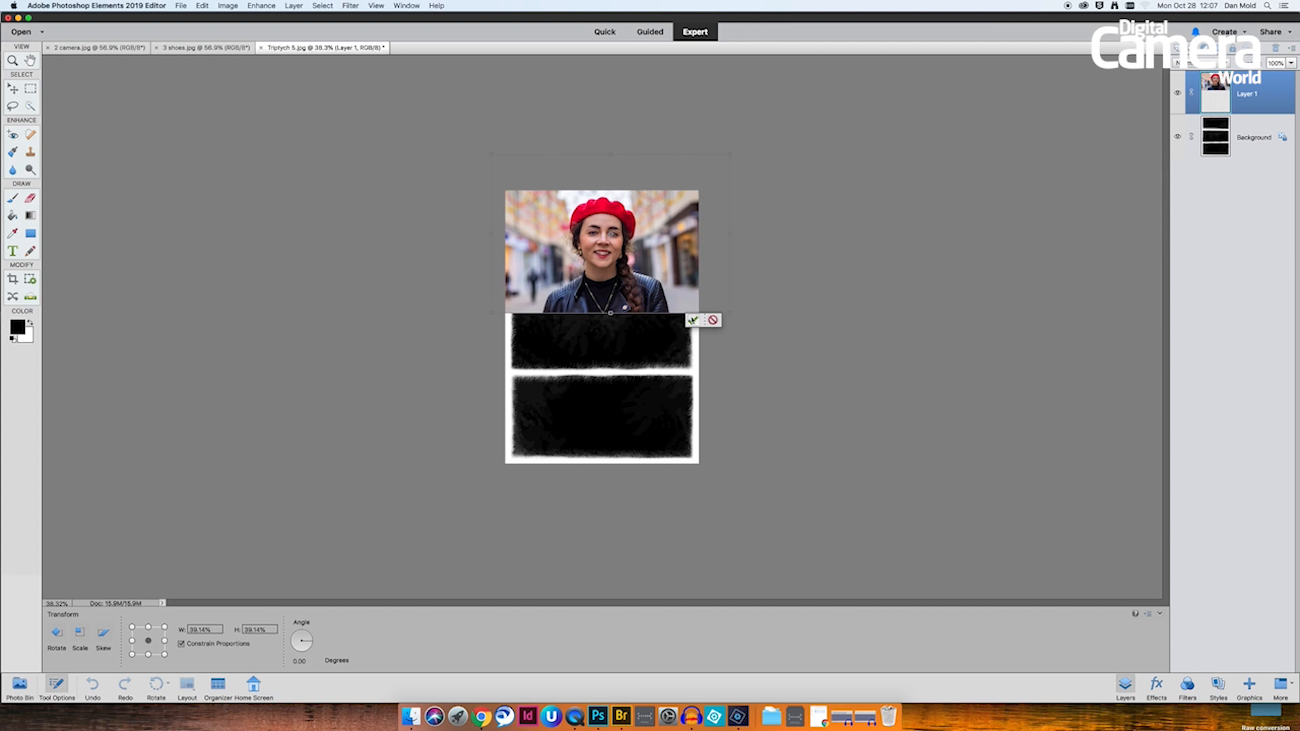
click(693, 320)
Set the portrait layer's blend mode to Screen so the template's brushed frame shows through.
key(e)
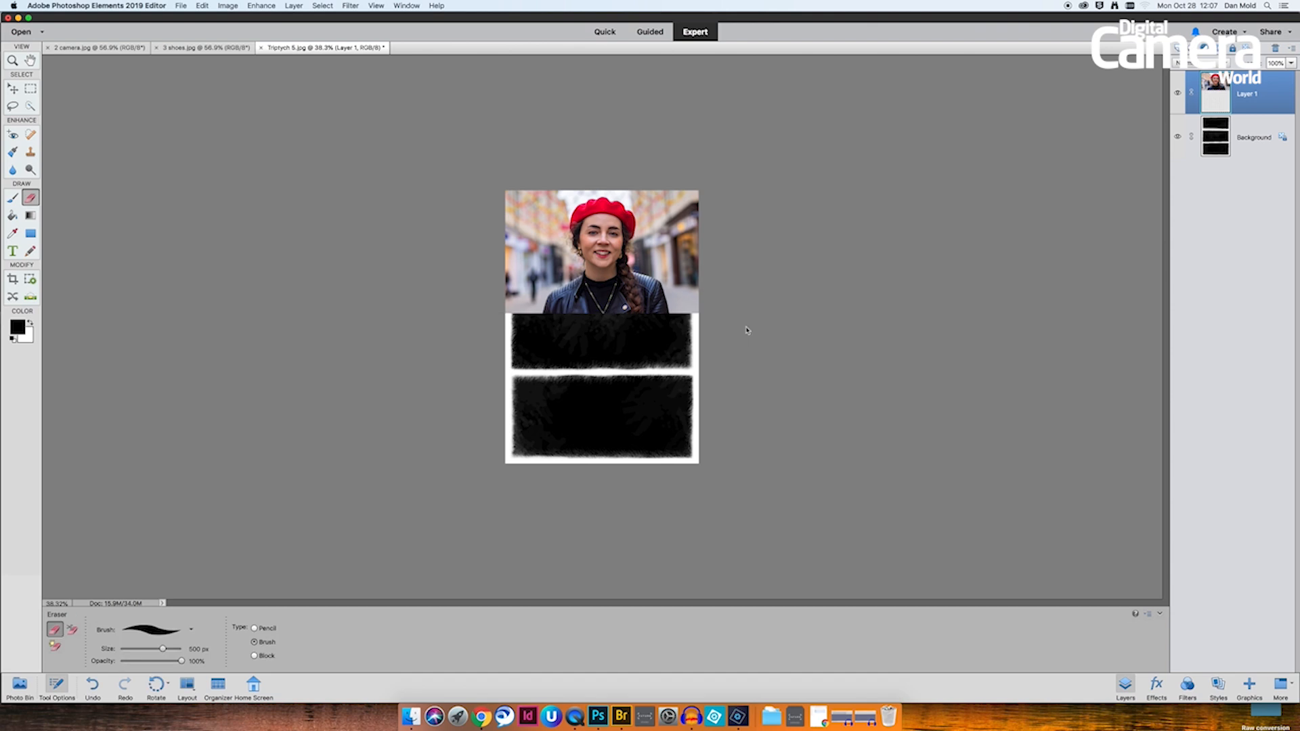
key(super+equal)
key(super+equal)
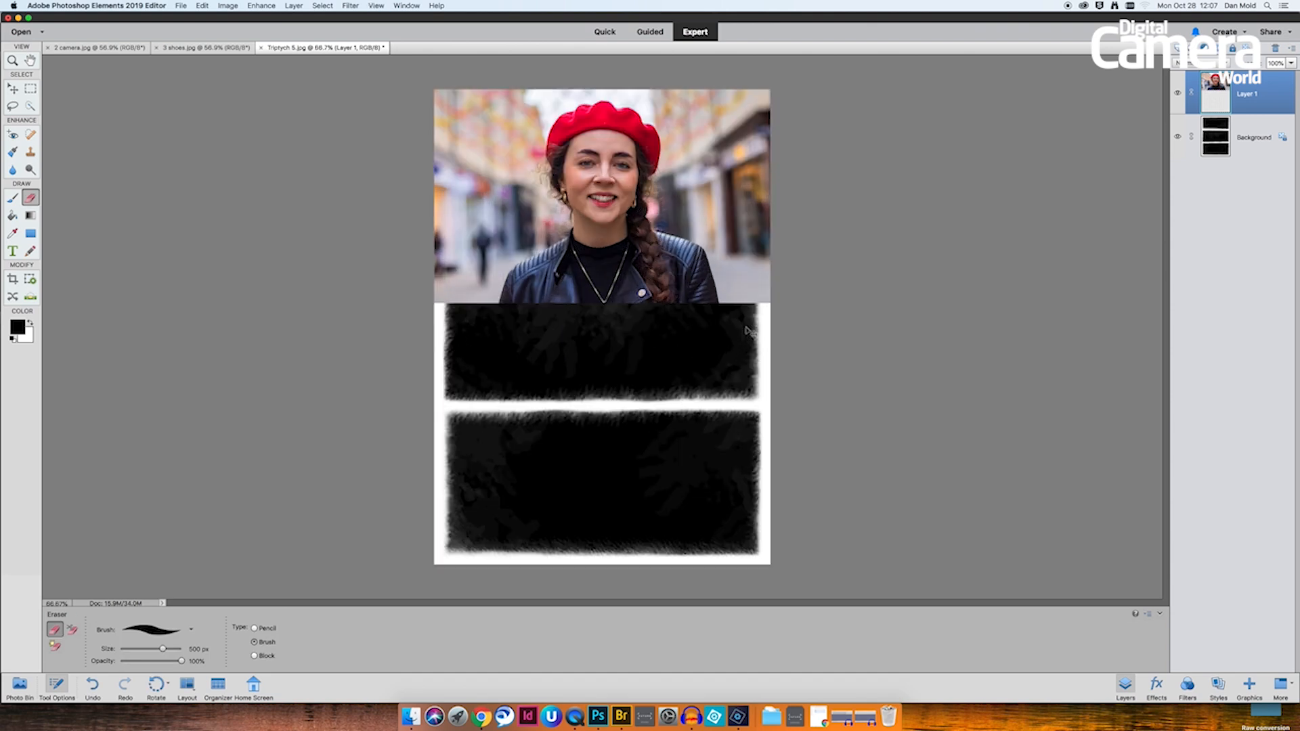
key(super+equal)
key(super+minus)
click(407, 6)
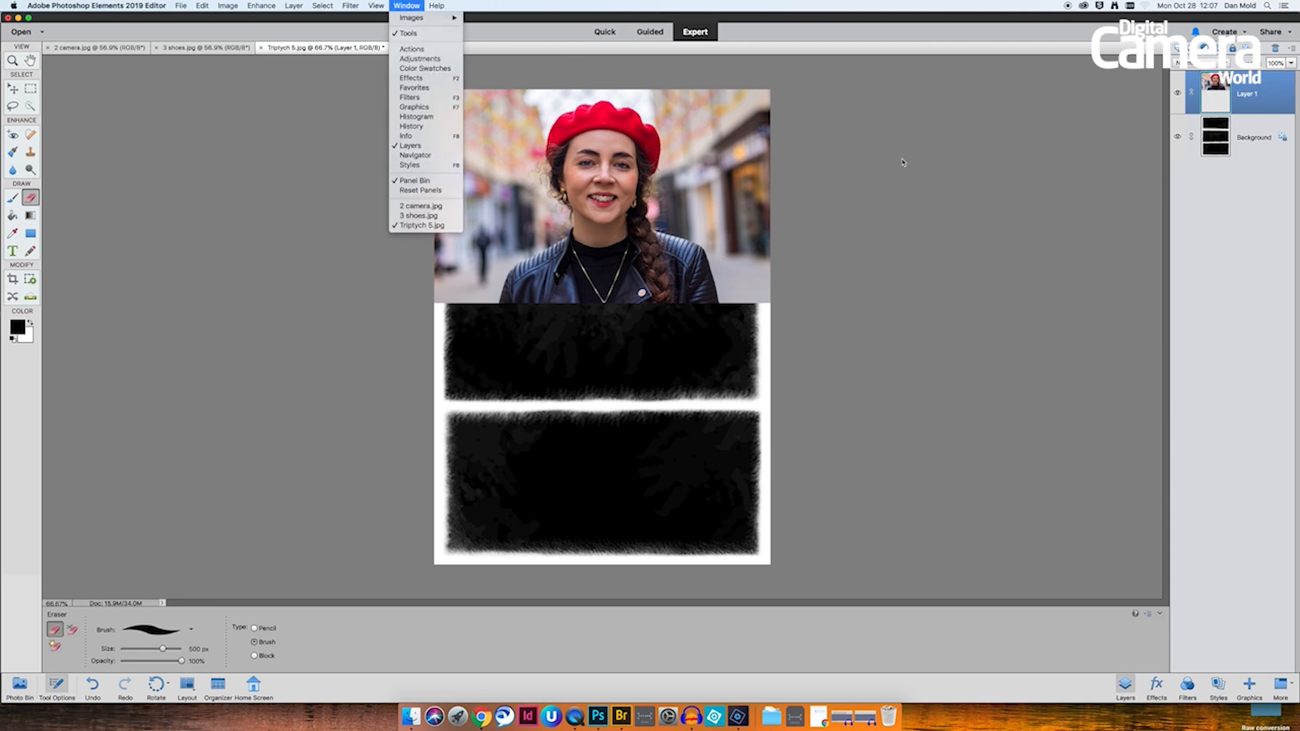
click(1220, 153)
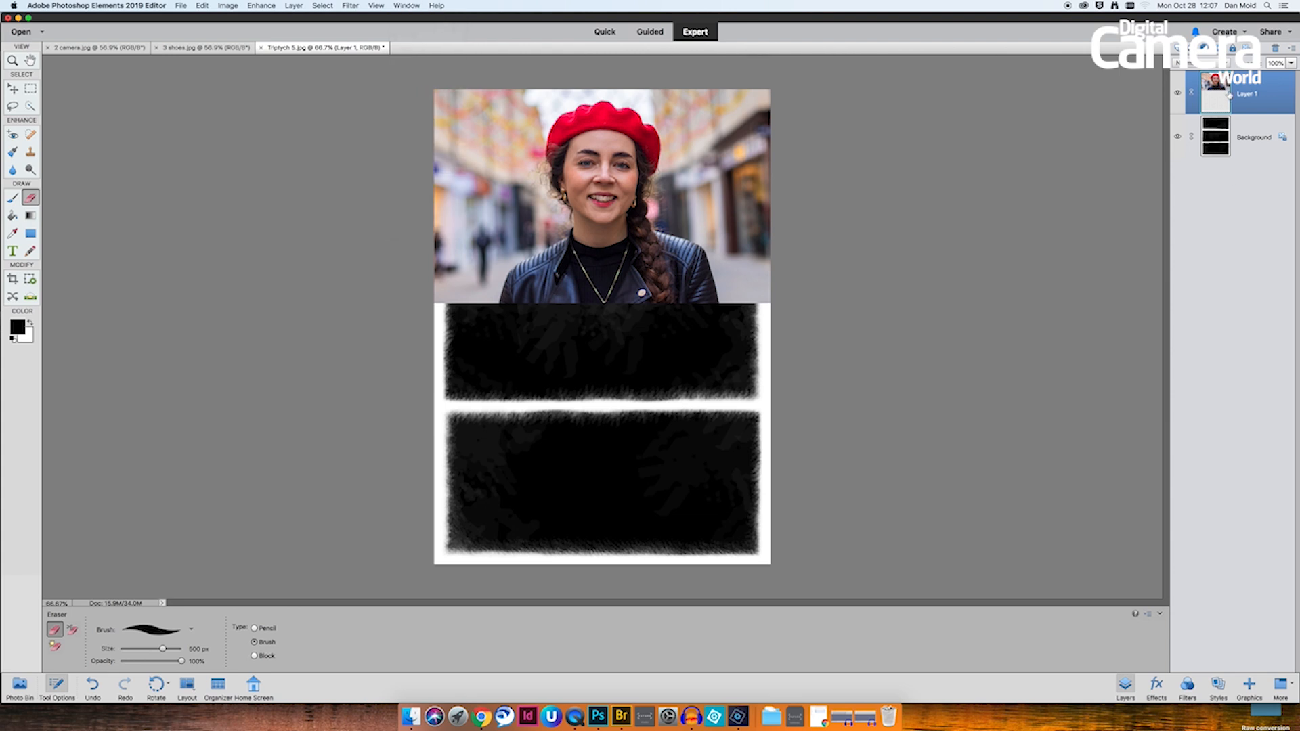
click(1198, 63)
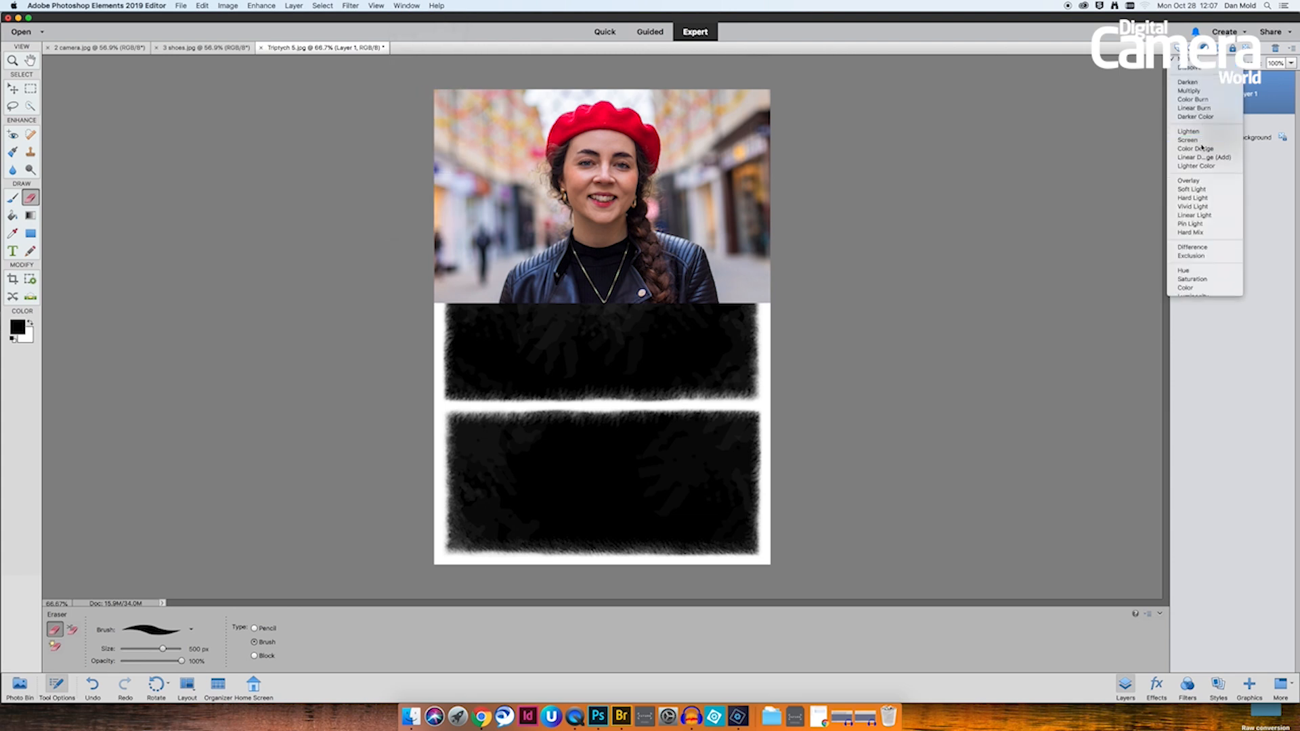
click(1202, 145)
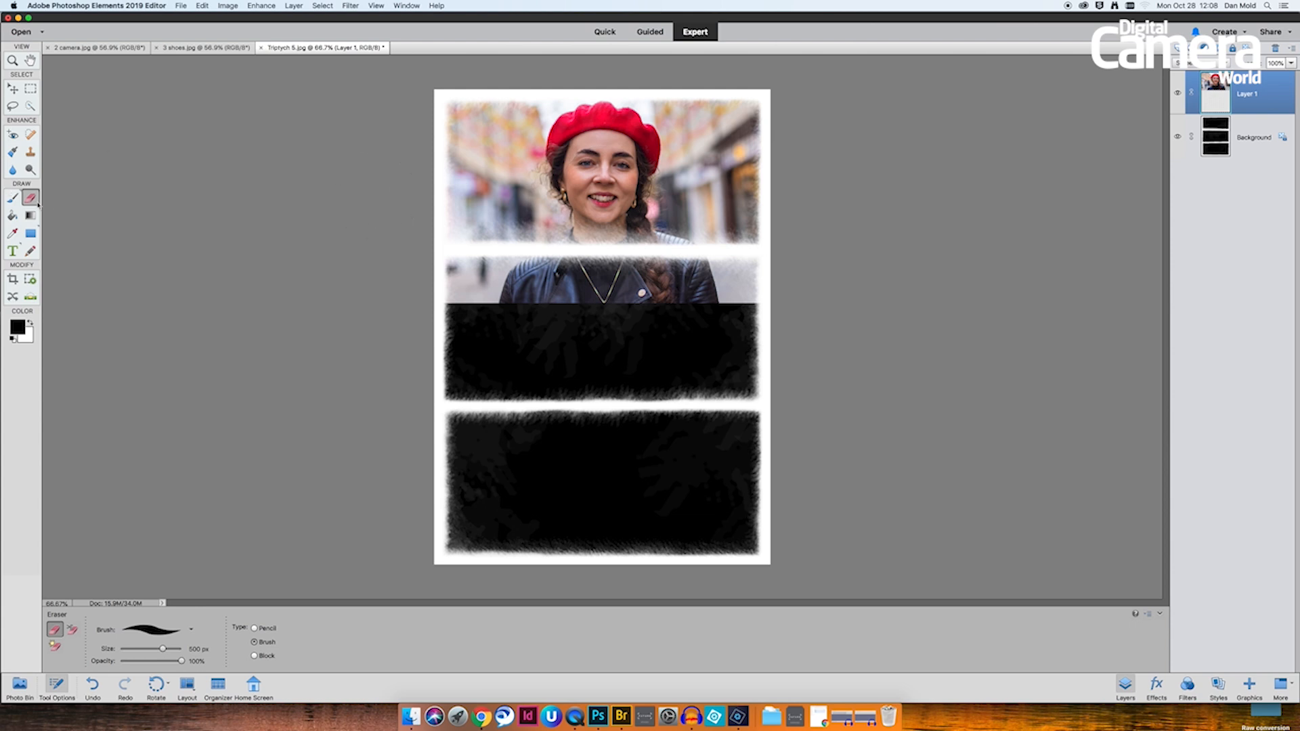
Erase the part of the portrait that overlaps the middle panel using a 300 px Eraser brush, undoing the stray stroke in the top panel.
click(185, 631)
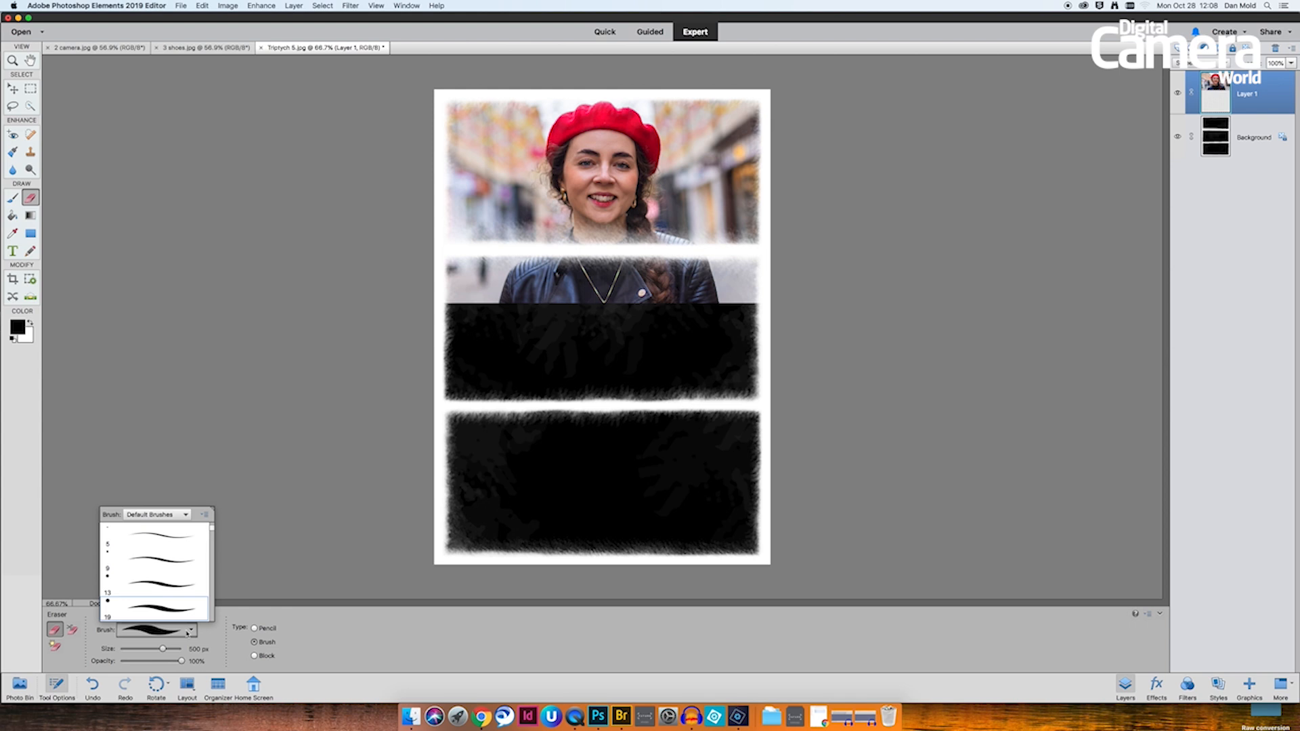
click(510, 337)
key(bracketleft)
key(bracketleft)
key(bracketleft)
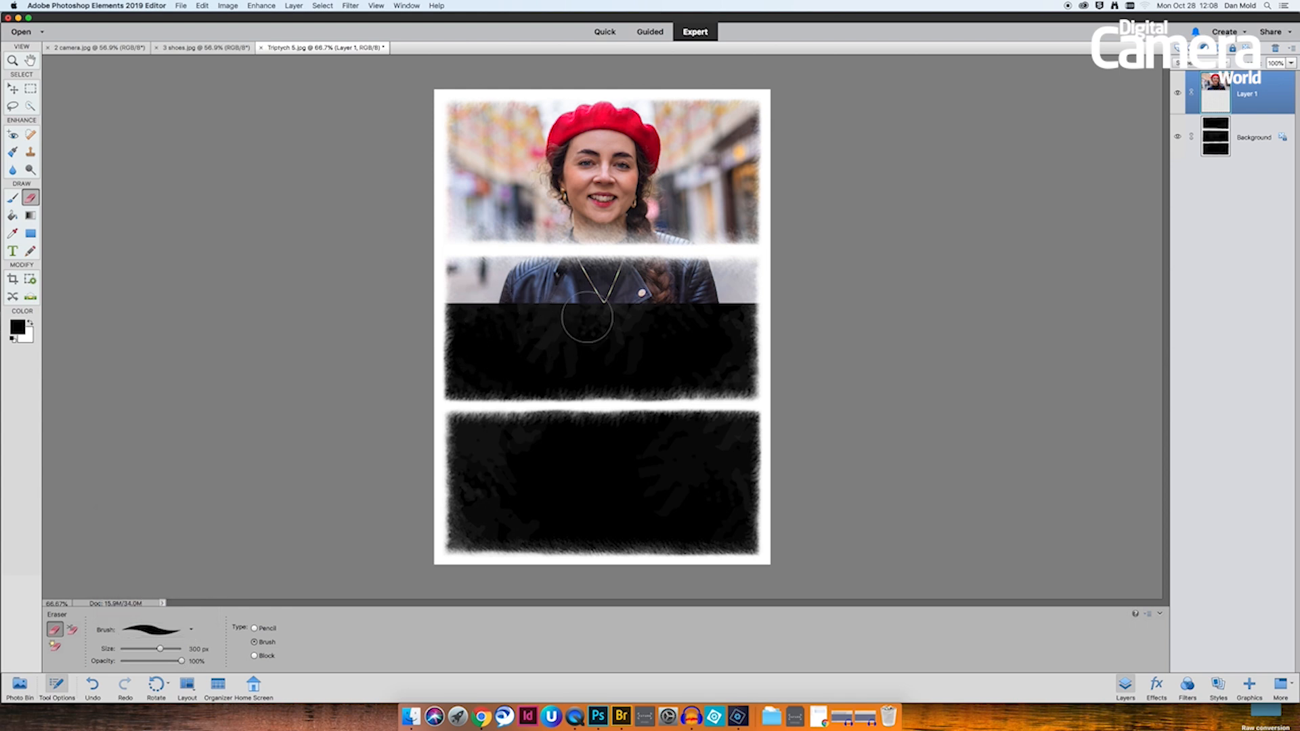
key(bracketright)
mouse_move(752, 302)
mouse_down()
mouse_move(441, 305)
mouse_move(455, 292)
mouse_move(743, 295)
mouse_move(765, 279)
mouse_move(447, 276)
mouse_move(608, 271)
mouse_move(752, 227)
mouse_up()
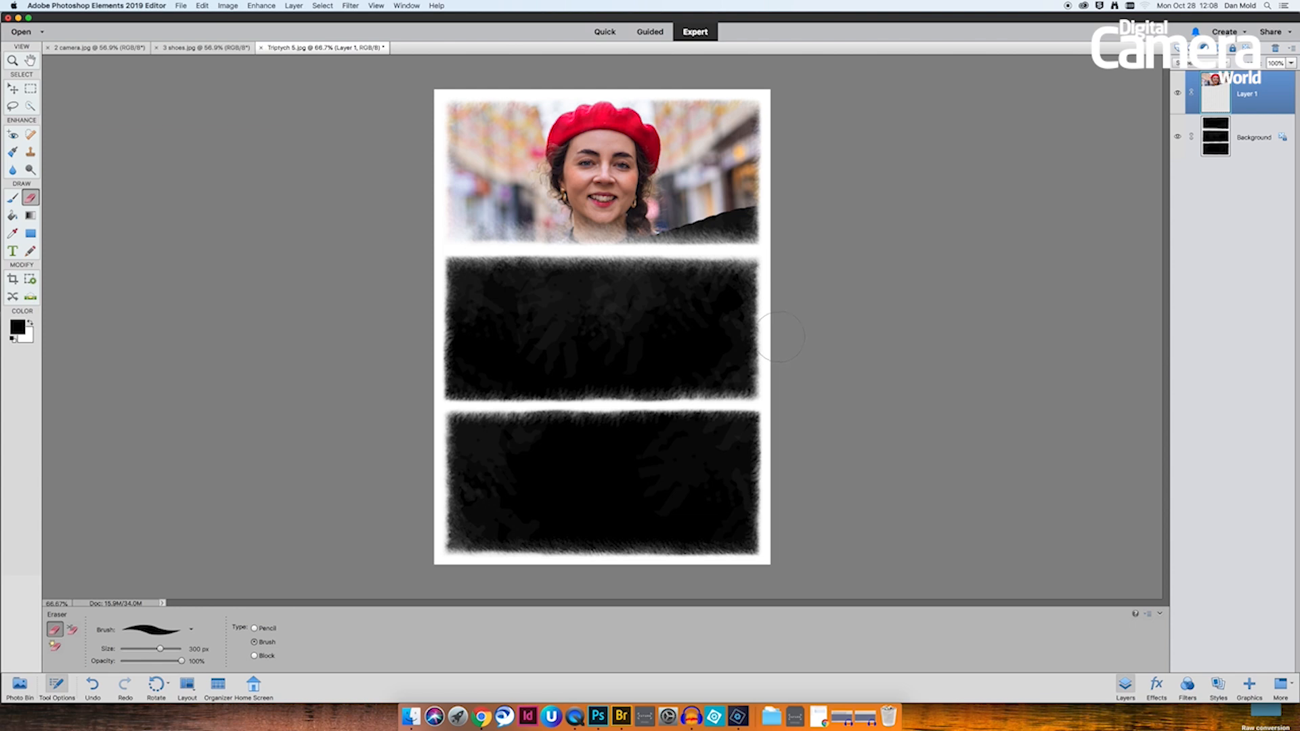
key(cmd+z)
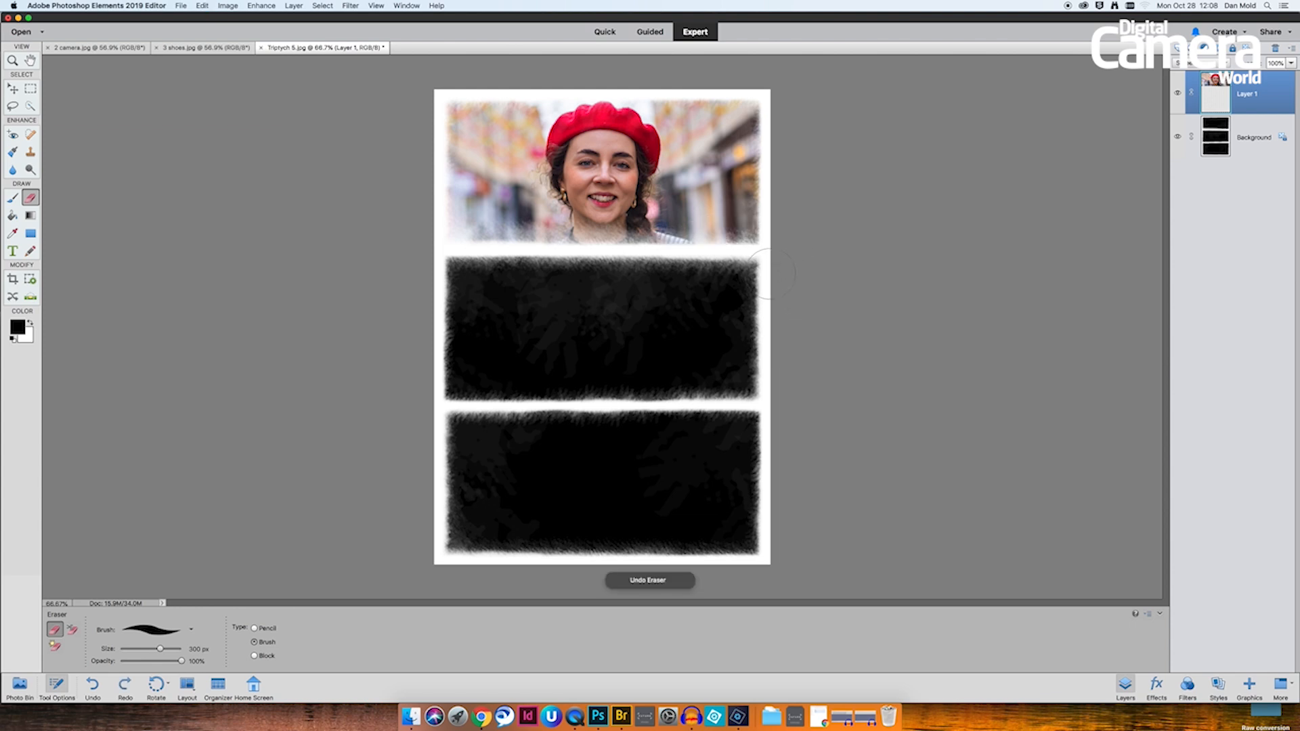
drag(435, 277, 761, 278)
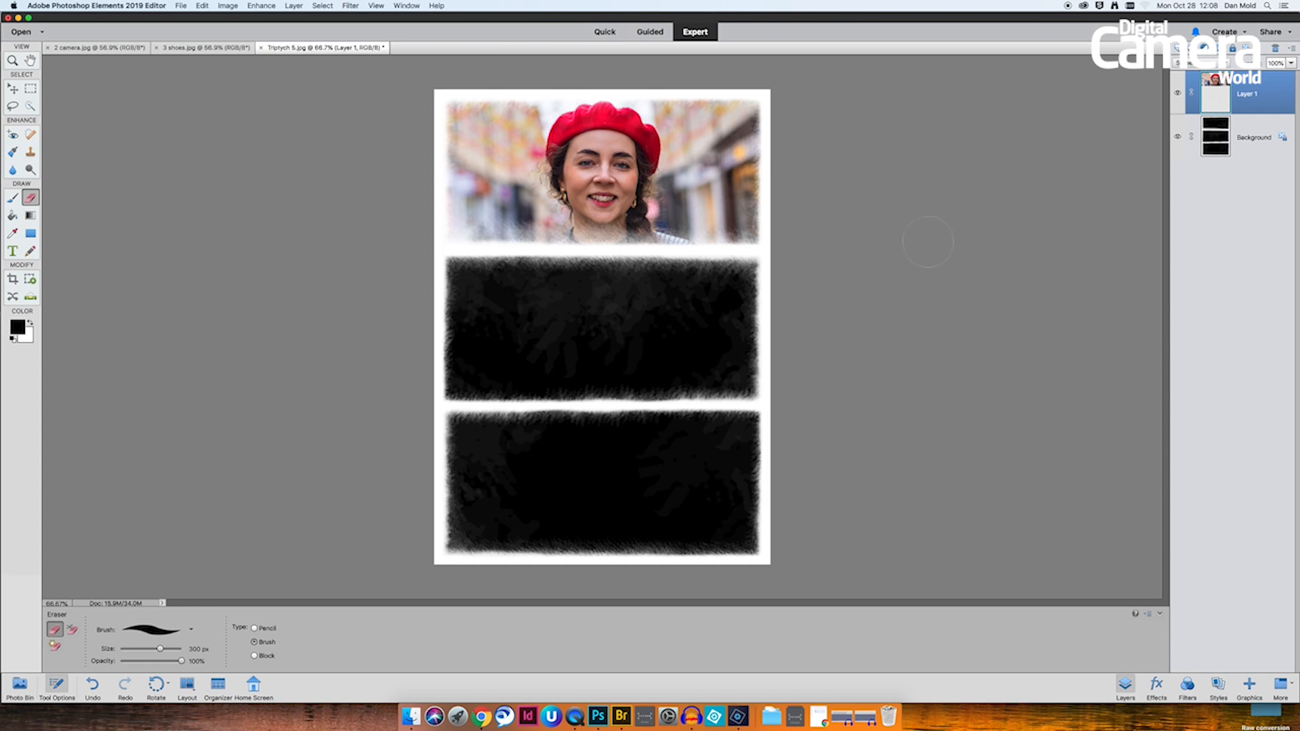
Enlarge and reposition the portrait so the face fills the top panel, and erase its overlap on the middle panel.
key(super+t)
drag(824, 303, 853, 326)
drag(716, 217, 723, 212)
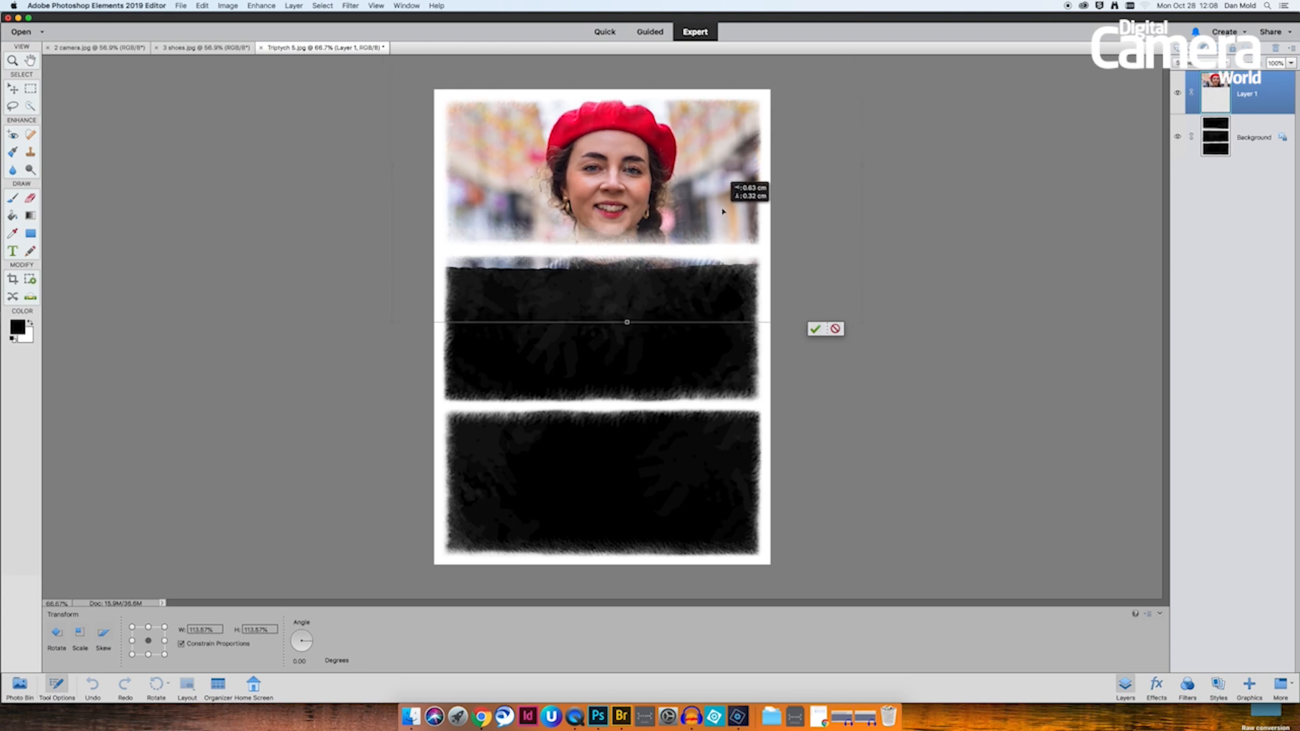
drag(865, 327, 890, 333)
drag(663, 183, 658, 193)
click(847, 348)
key(e)
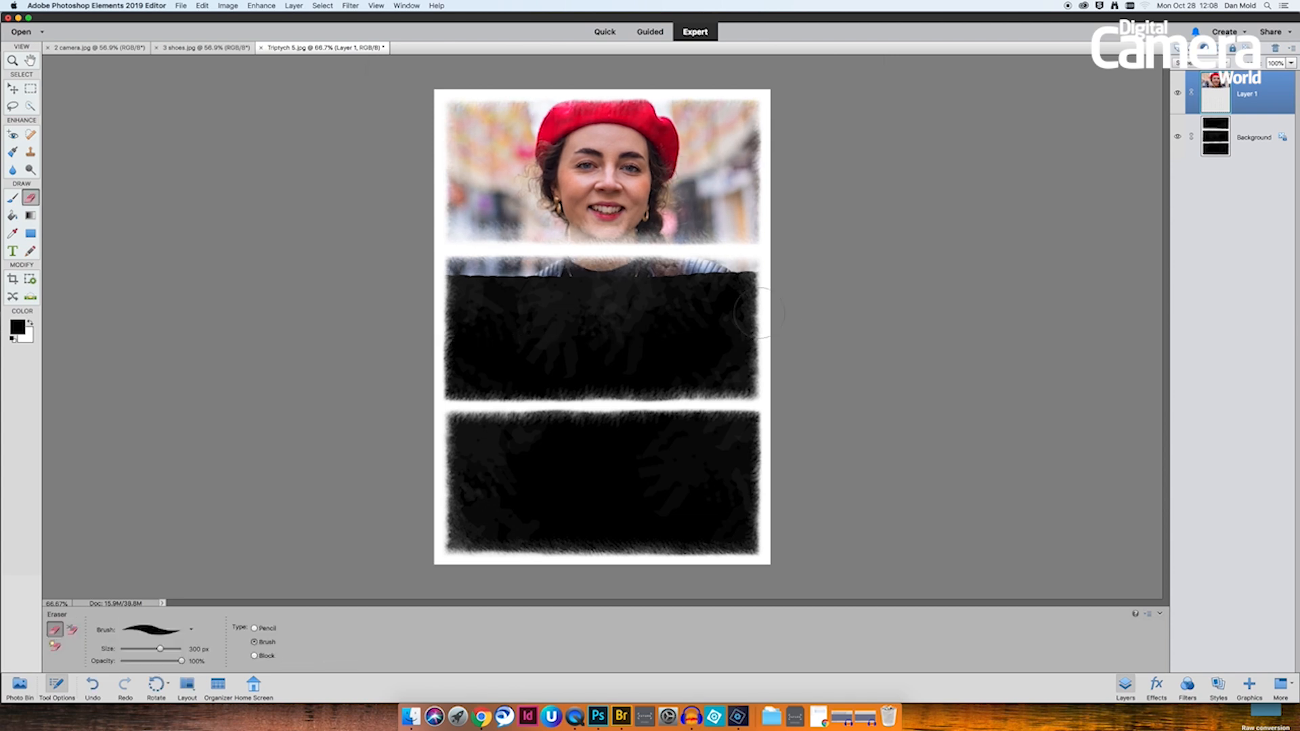
mouse_move(782, 277)
mouse_down()
mouse_move(438, 275)
mouse_move(760, 287)
mouse_up()
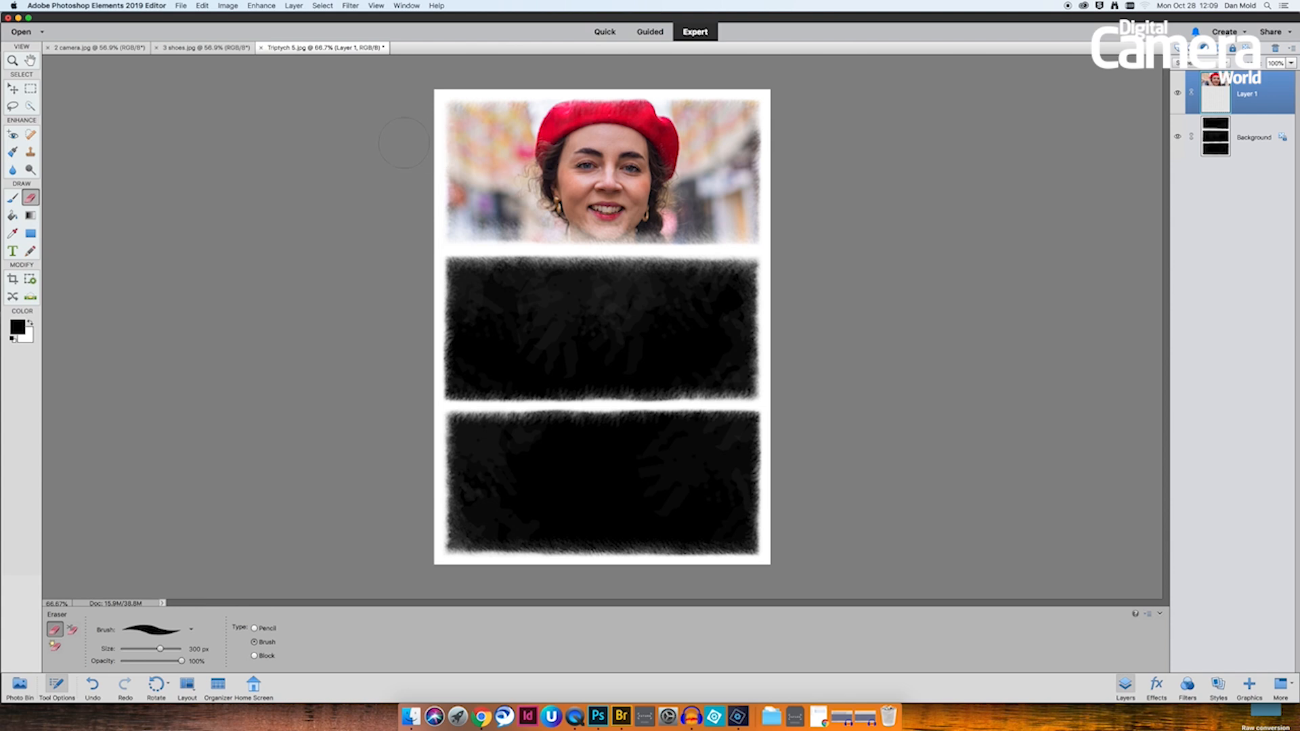
Copy the entire 2 camera.jpg image, close that file, and paste the copy into Triptych 5.jpg.
click(93, 48)
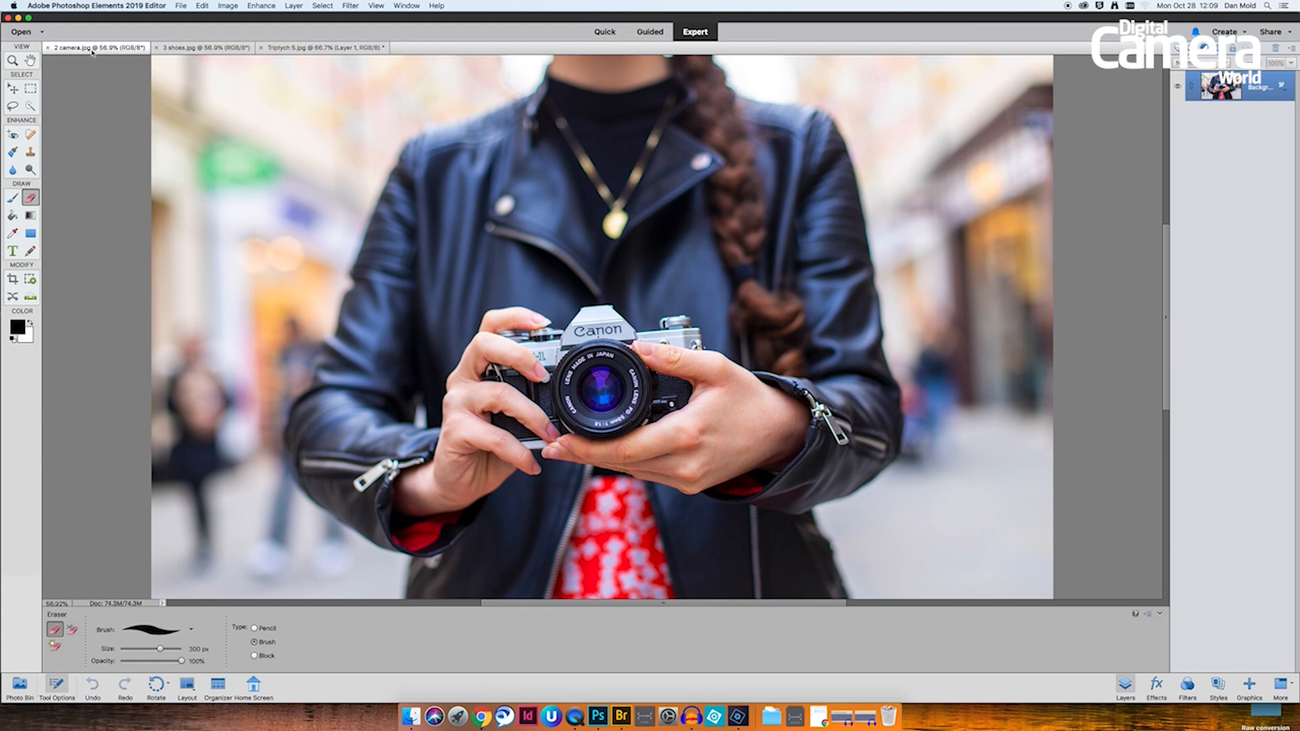
key(super+a)
key(super+w)
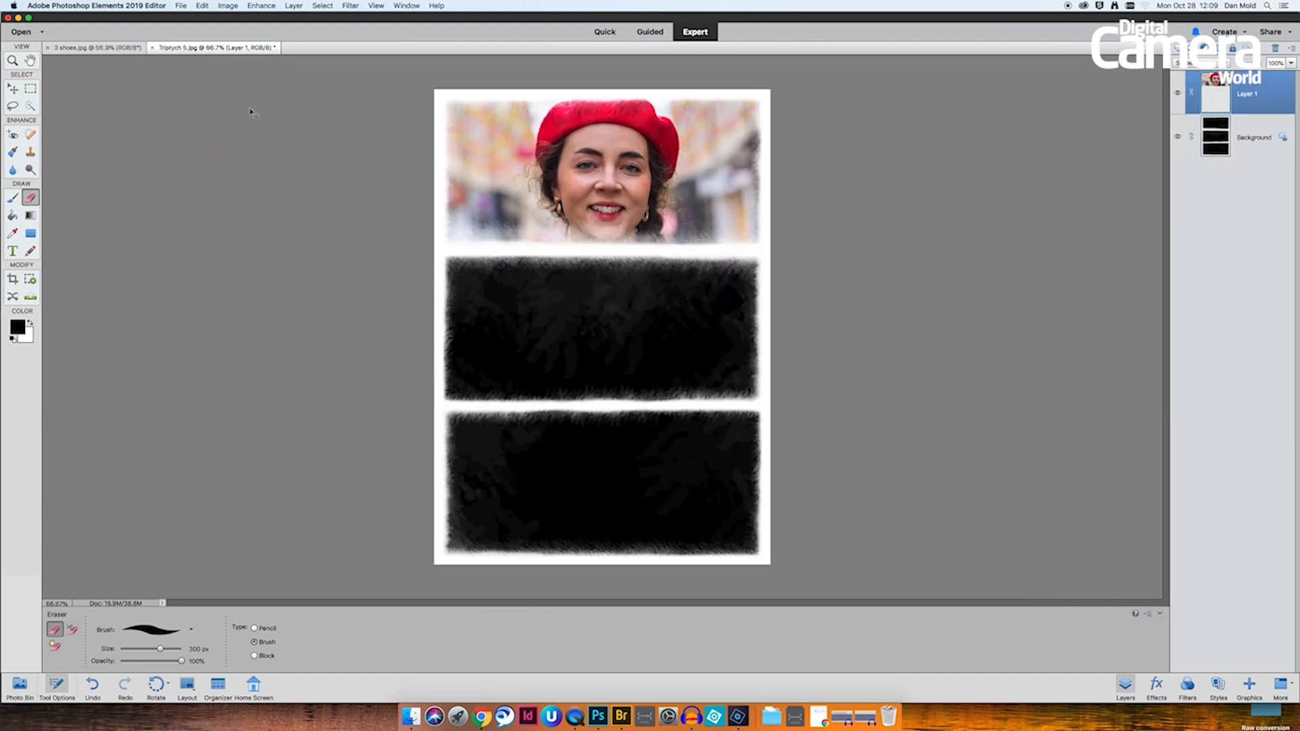
key(super+v)
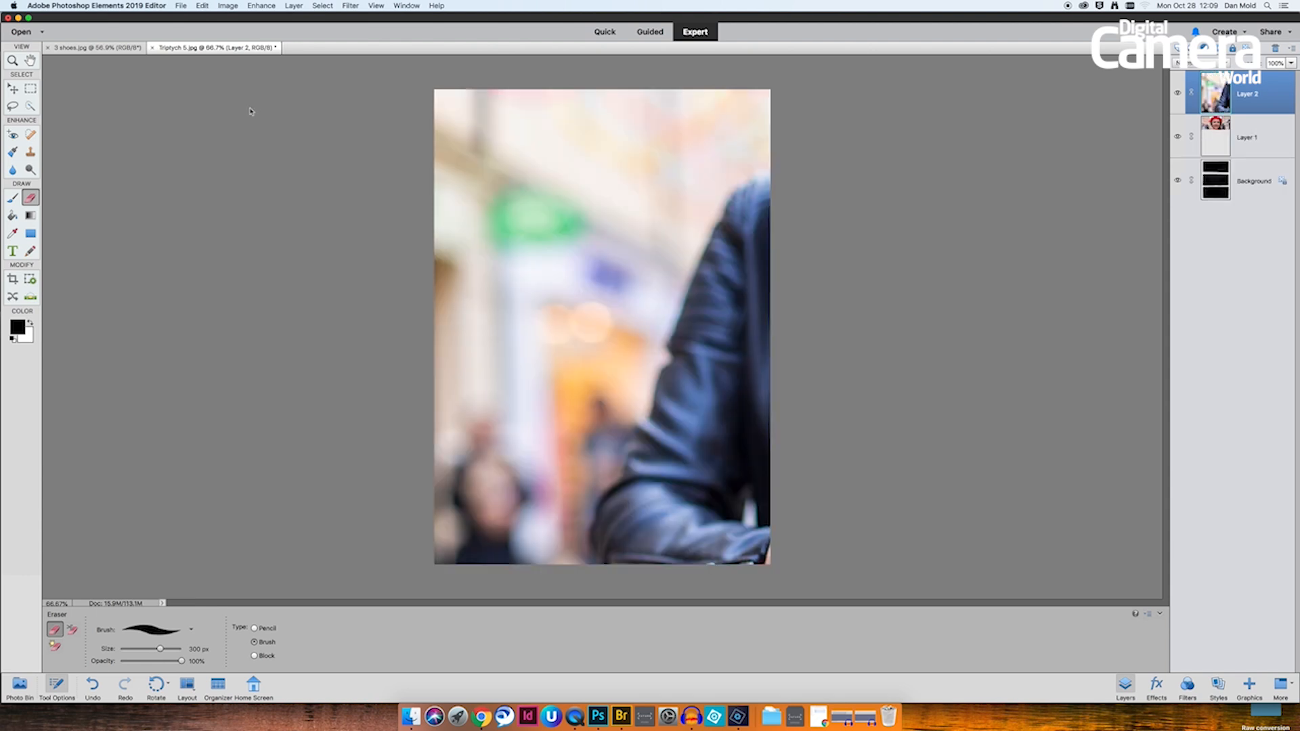
Scale the pasted camera photo down to about 43% and position it so the camera and hands fill the middle panel.
key(super+t)
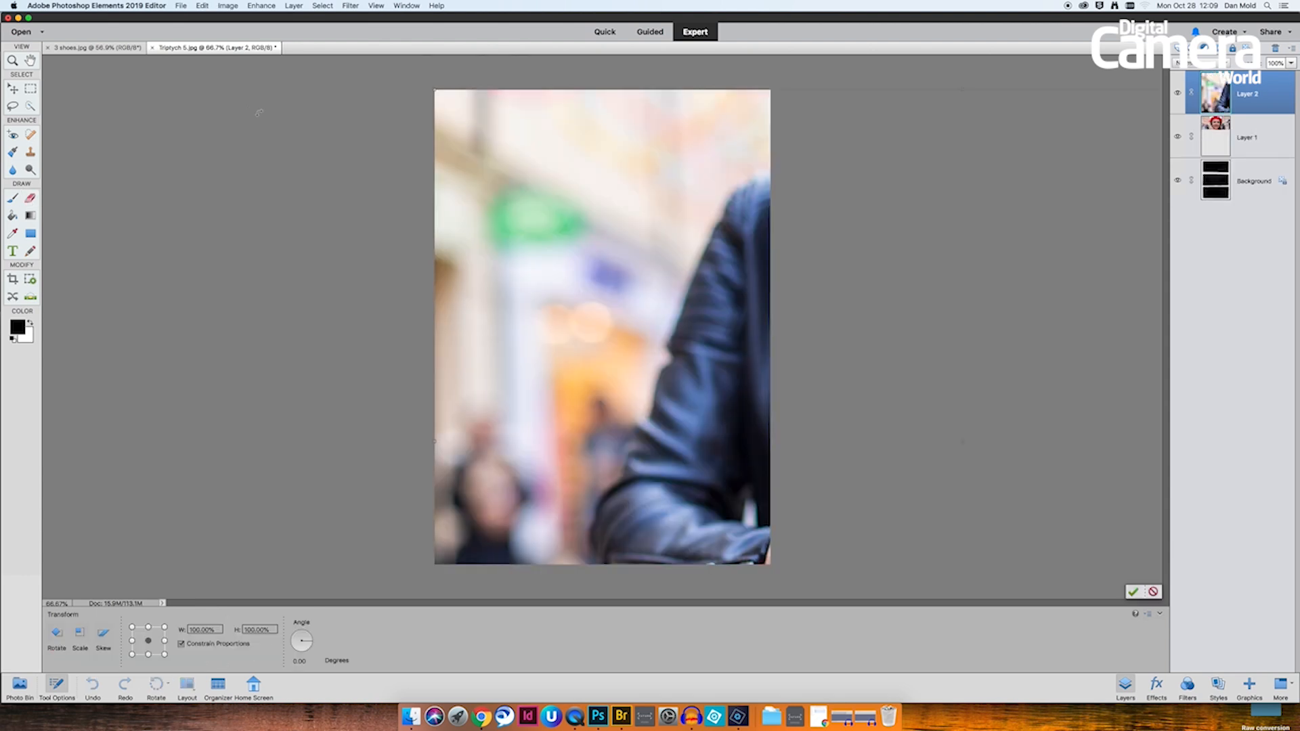
drag(434, 88, 930, 327)
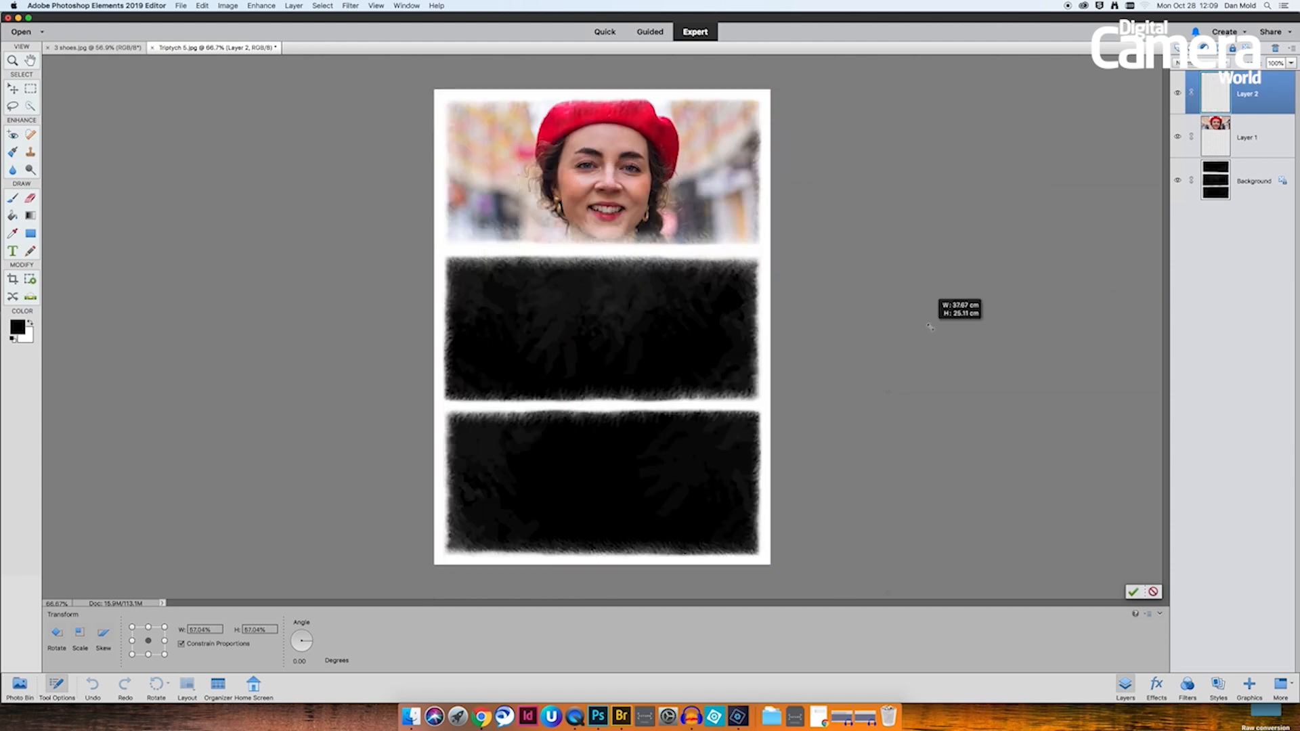
drag(972, 429, 487, 196)
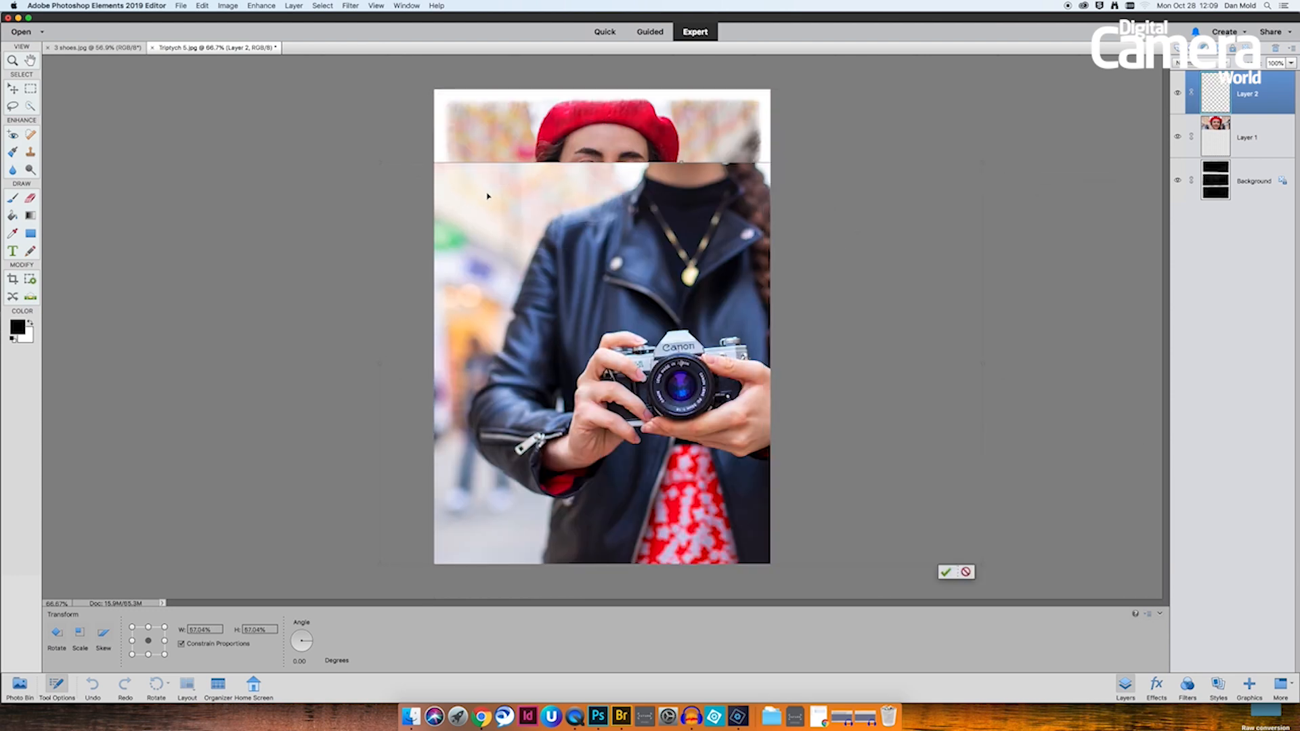
drag(379, 163, 493, 235)
drag(670, 290, 685, 290)
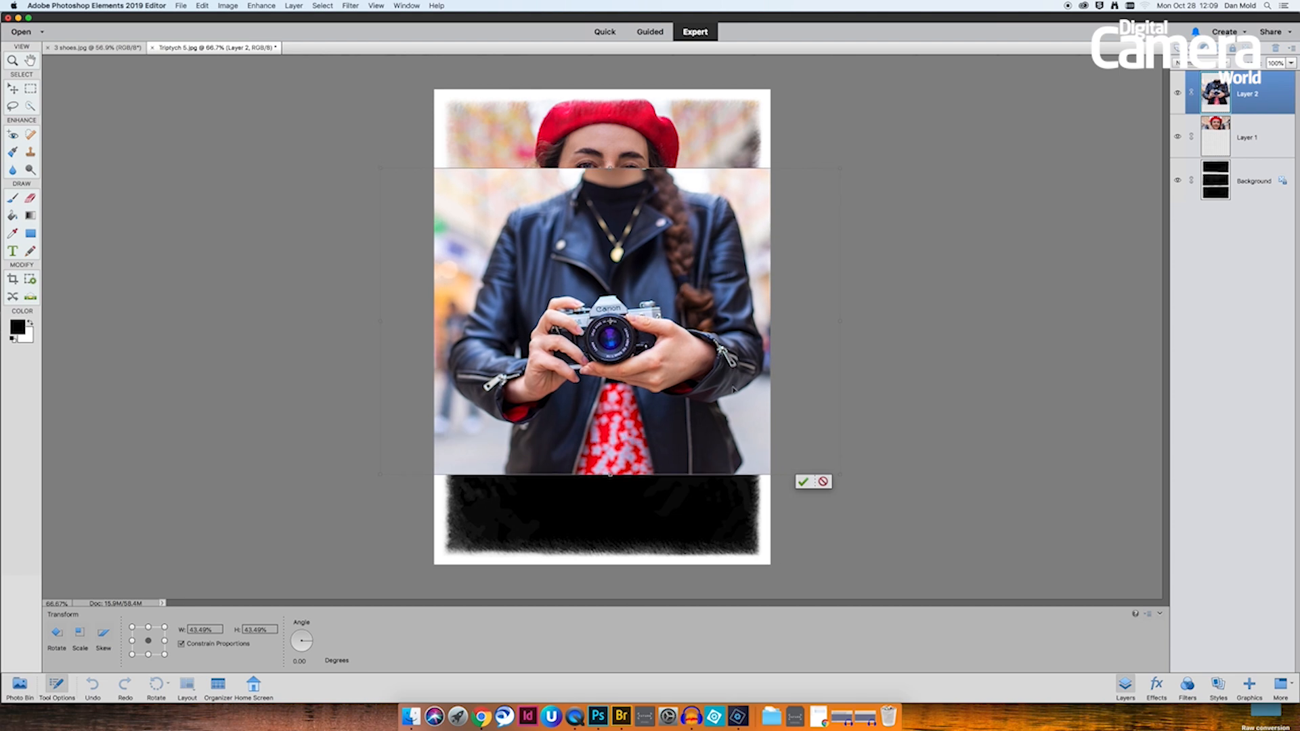
click(804, 482)
Set the camera layer's blend mode to Screen and erase its overlap on the top and bottom panels with the Eraser.
key(e)
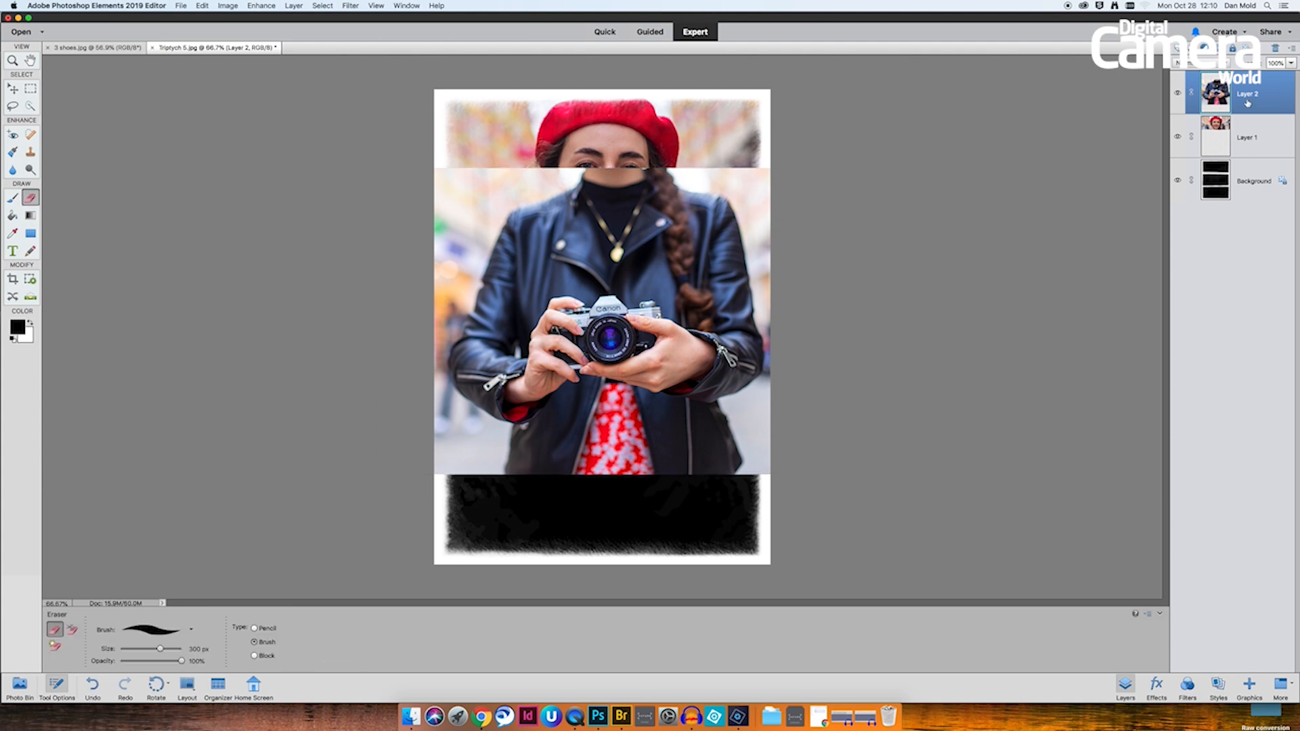
click(1205, 62)
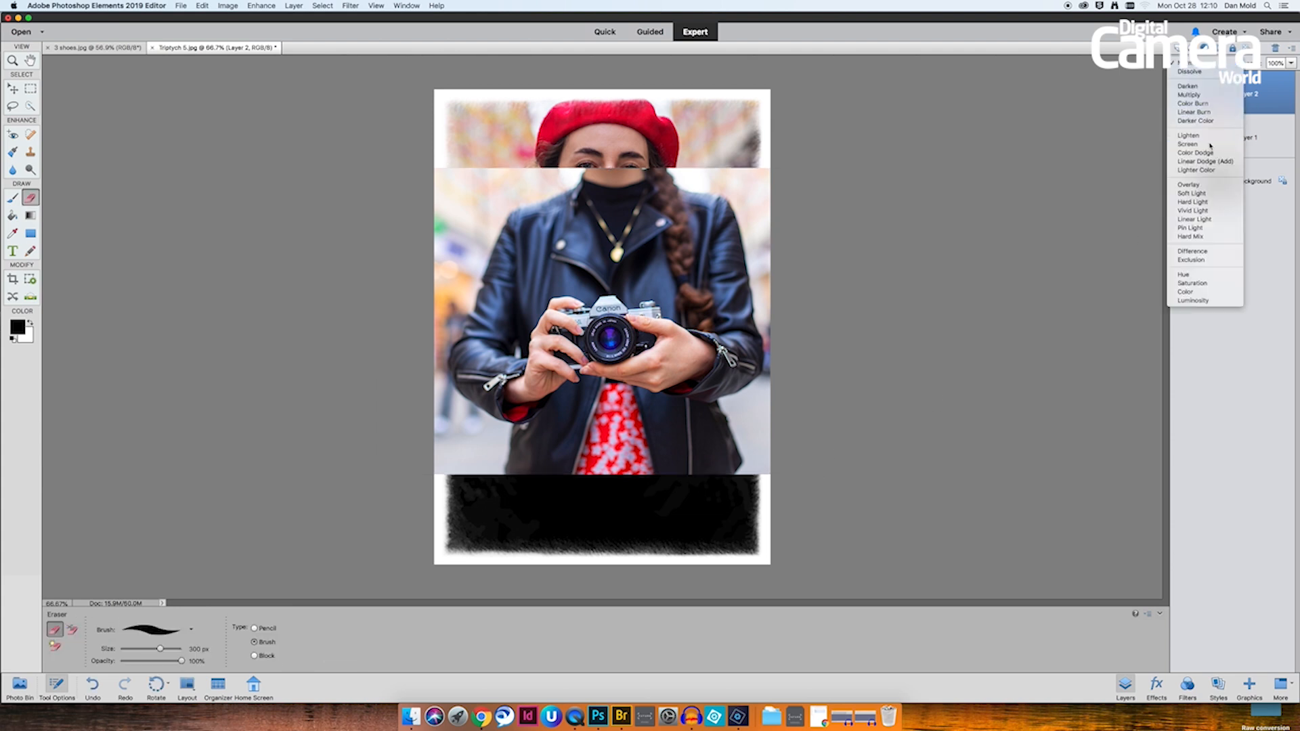
click(1210, 144)
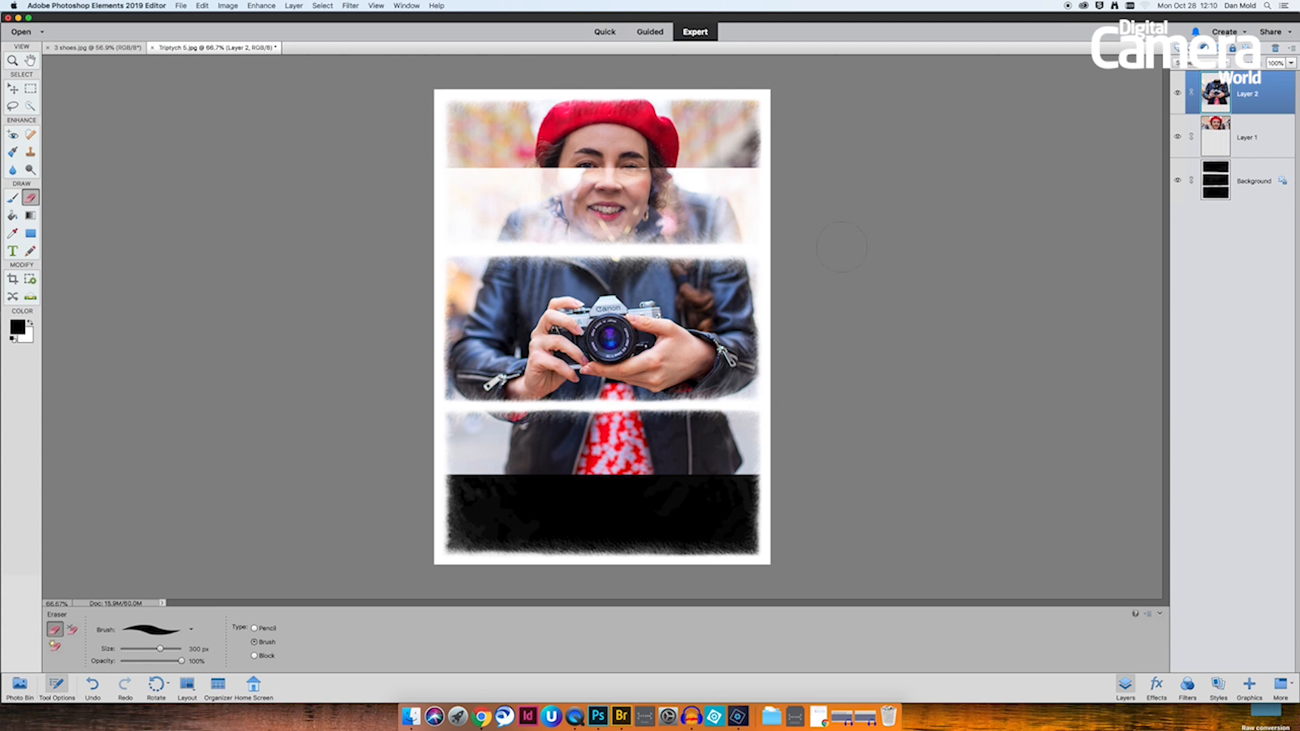
mouse_move(461, 180)
mouse_down()
mouse_move(763, 178)
mouse_move(475, 188)
mouse_move(444, 216)
mouse_move(793, 217)
mouse_move(437, 221)
mouse_move(704, 225)
mouse_up()
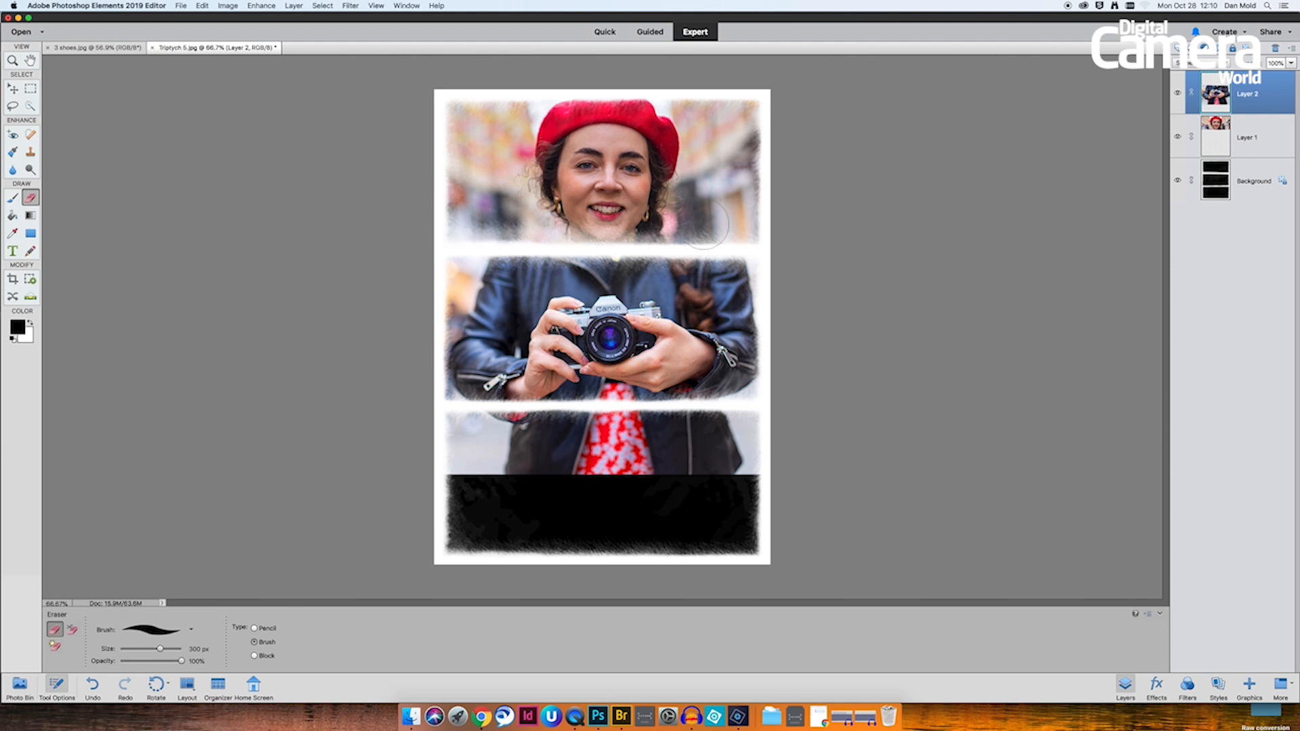
mouse_move(782, 483)
mouse_down()
mouse_move(442, 471)
mouse_move(781, 450)
mouse_move(762, 432)
mouse_move(444, 431)
mouse_up()
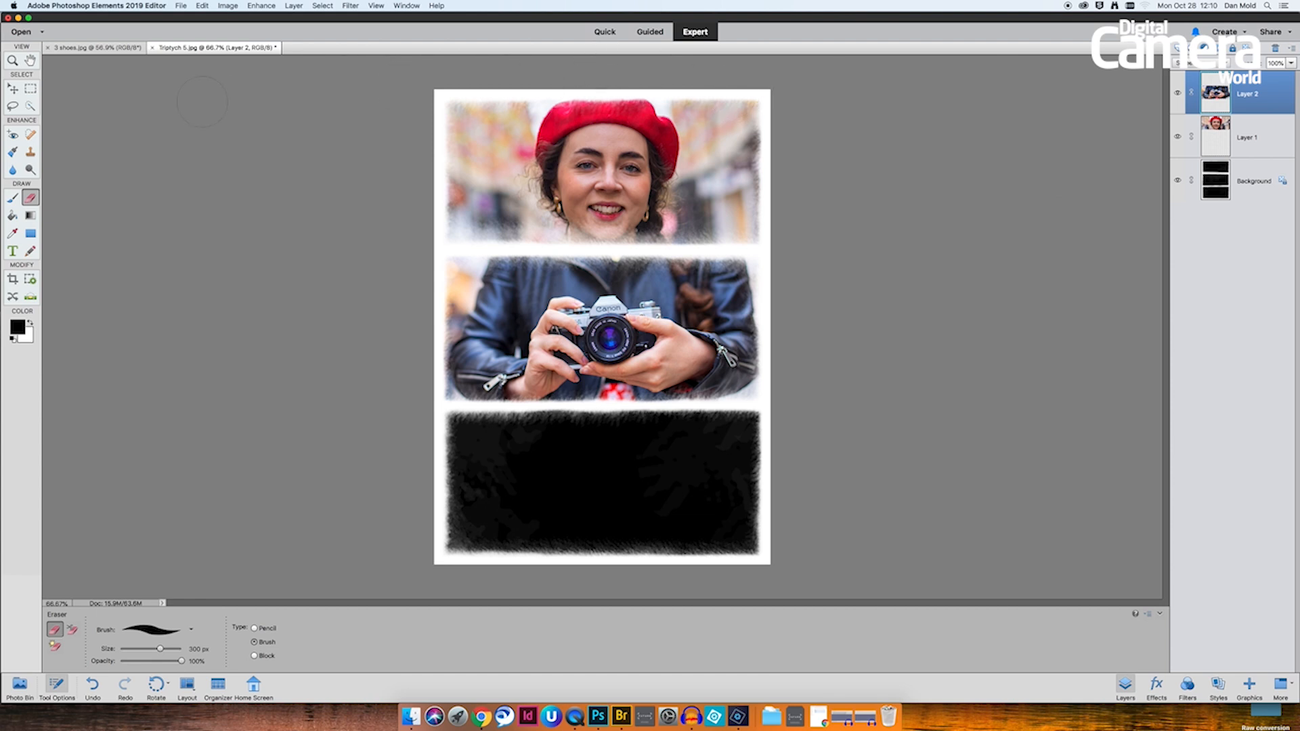
Copy the entire 3 shoes.jpg image, close that file, and paste the copy into Triptych 5.jpg.
click(110, 50)
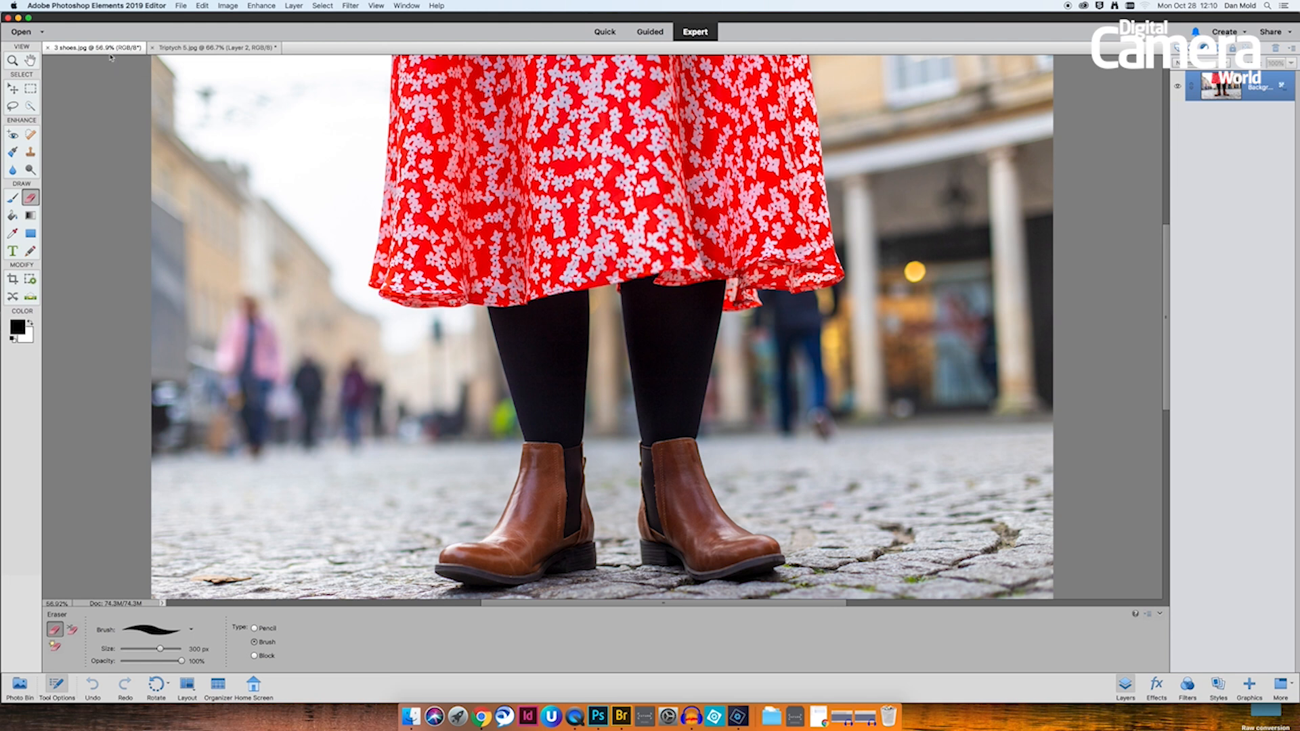
key(super+a)
key(super+c)
click(48, 47)
key(super+v)
Scale the pasted shoes photo down to about 41% and position it so the legs and boots fill the bottom panel.
key(super+t)
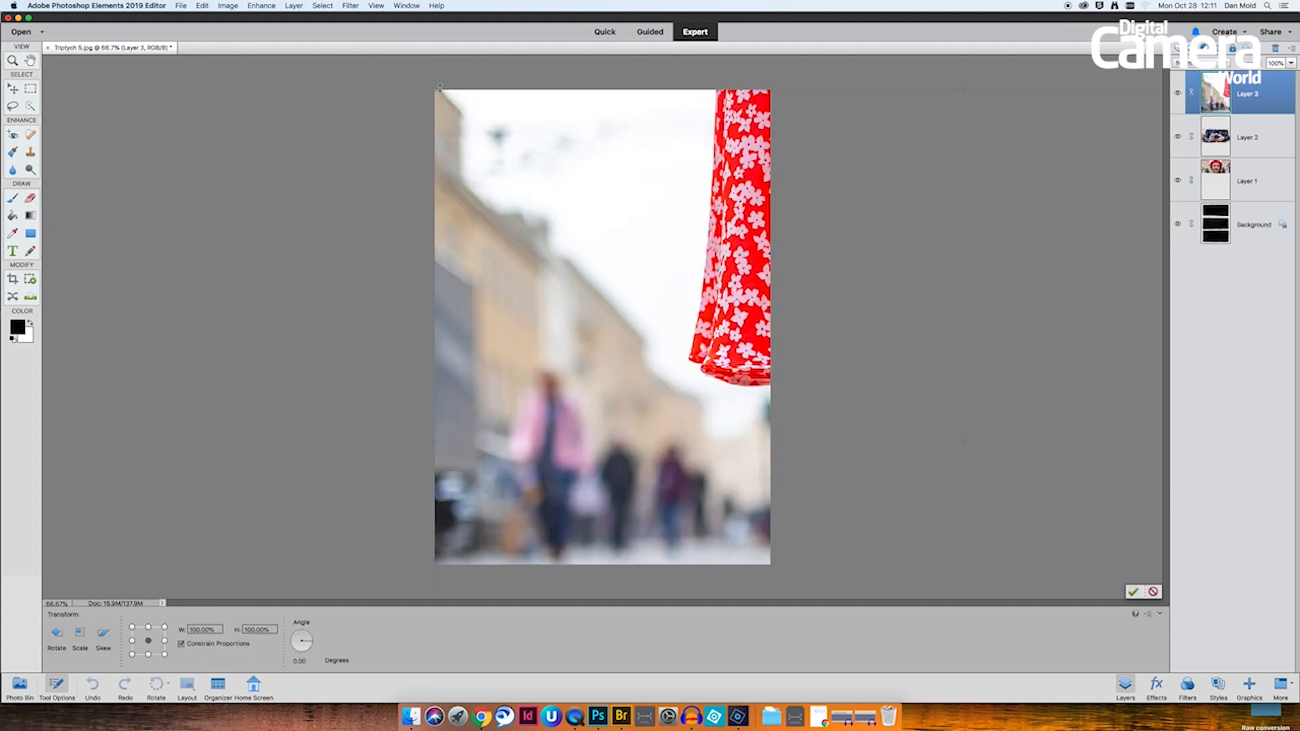
drag(436, 90, 882, 268)
drag(881, 361, 611, 359)
drag(725, 353, 566, 281)
drag(933, 194, 816, 254)
drag(720, 324, 720, 338)
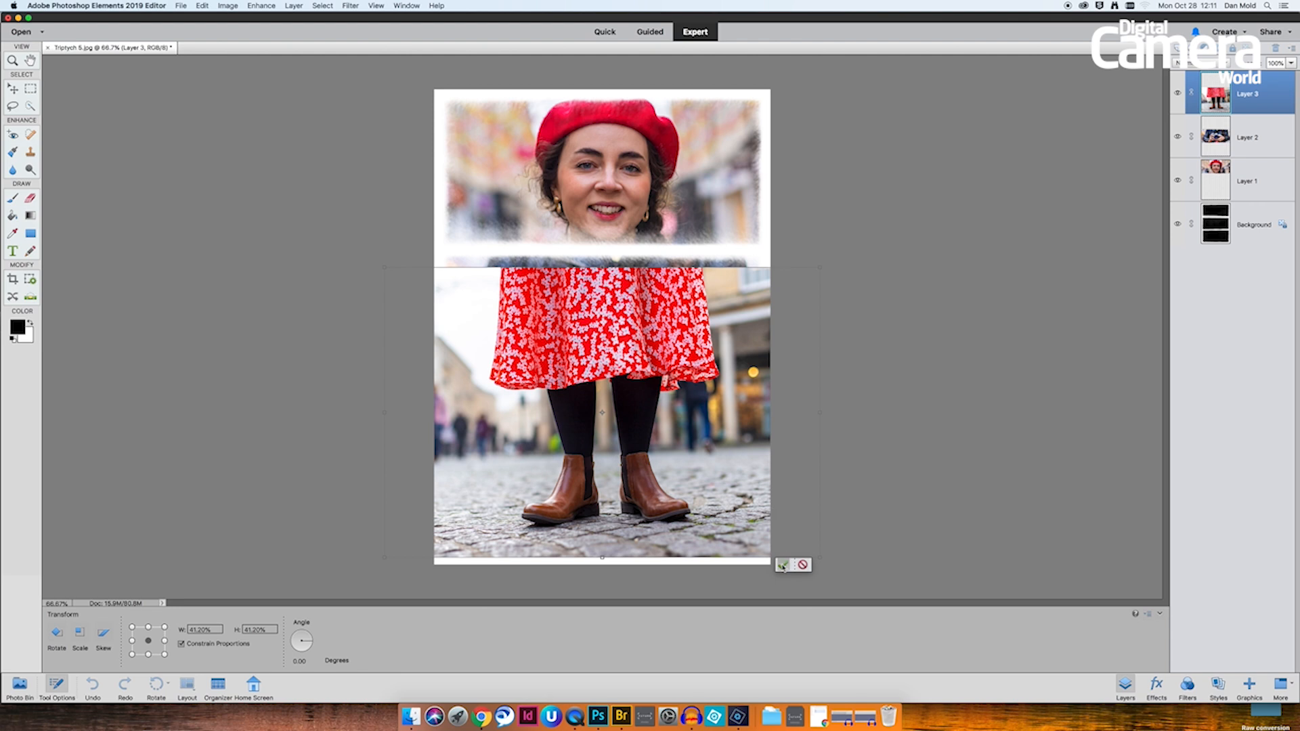
key(Return)
Set the shoes layer's blend mode to Screen and erase its overlap on the middle panel with the Eraser.
key(e)
click(1207, 67)
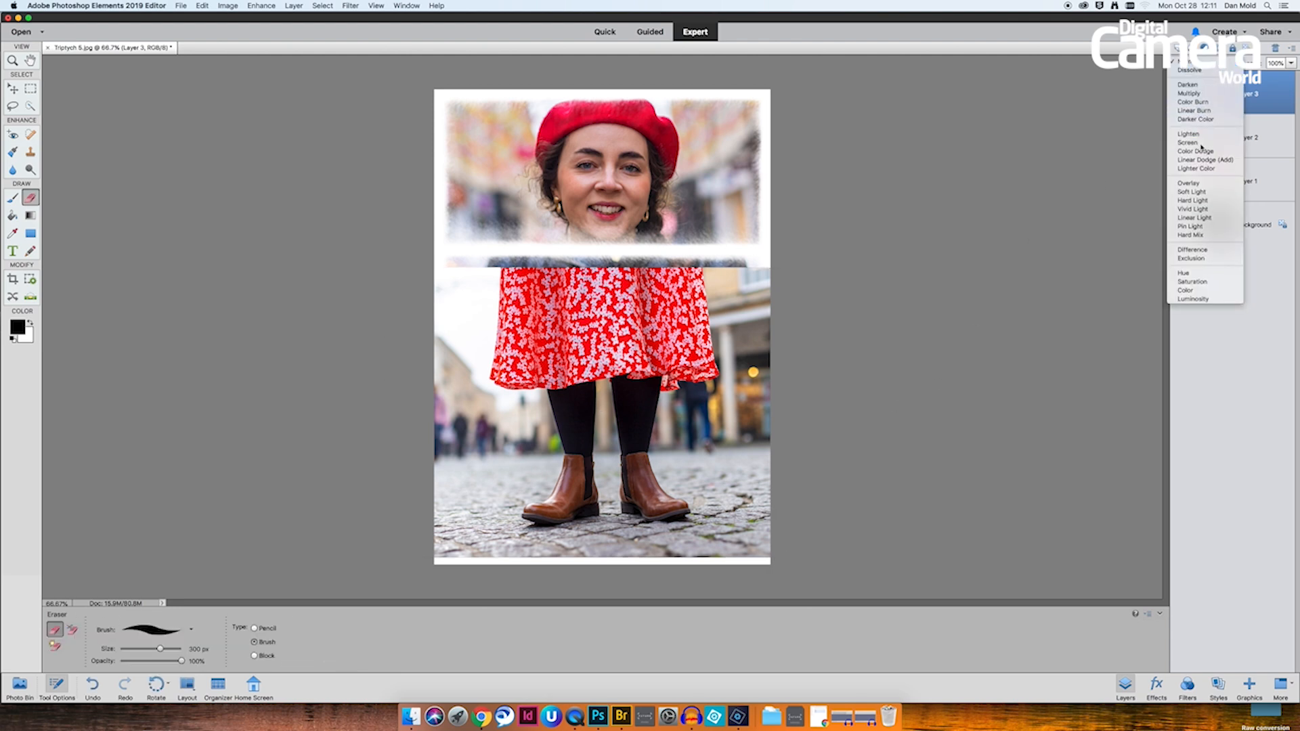
click(1201, 143)
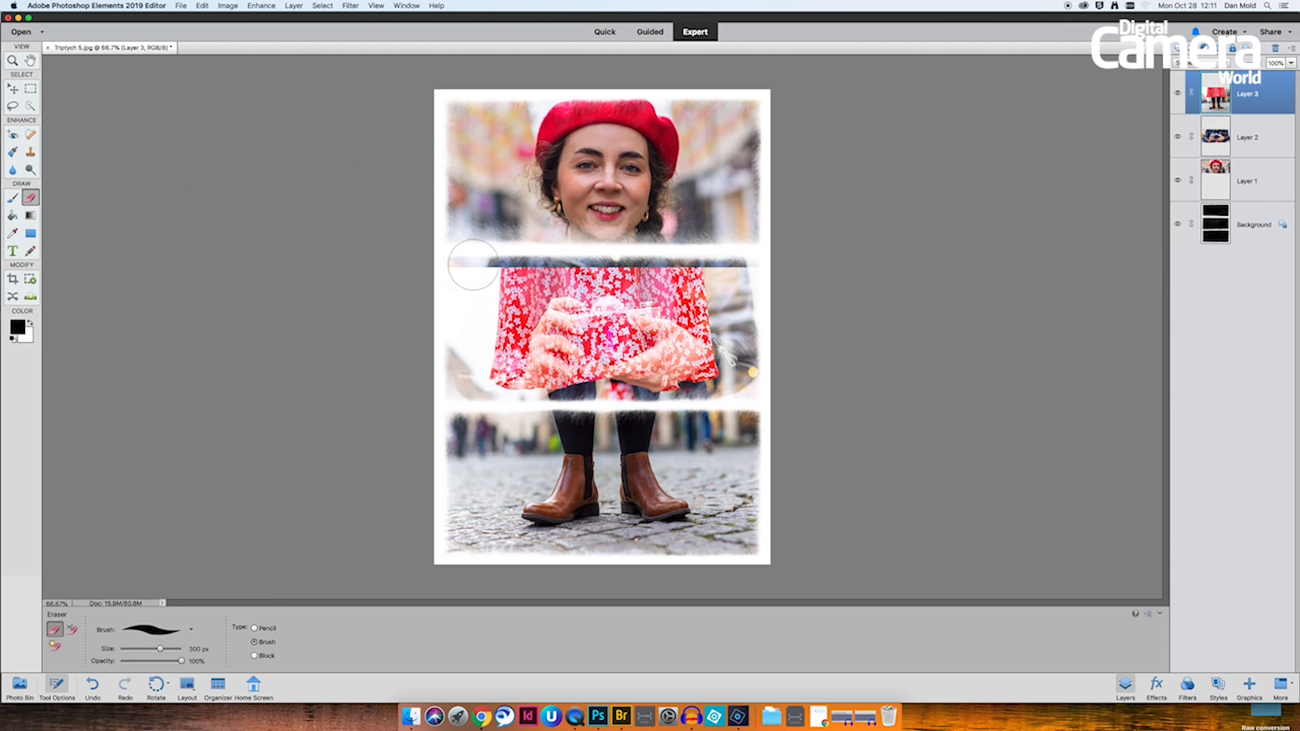
mouse_move(405, 252)
mouse_down()
mouse_move(670, 260)
mouse_move(732, 291)
mouse_move(461, 302)
mouse_move(752, 308)
mouse_move(502, 291)
mouse_move(704, 304)
mouse_move(732, 325)
mouse_move(589, 322)
mouse_move(474, 338)
mouse_move(447, 366)
mouse_move(581, 336)
mouse_up()
mouse_move(581, 389)
mouse_down()
mouse_move(752, 400)
mouse_move(764, 372)
mouse_move(765, 386)
mouse_up()
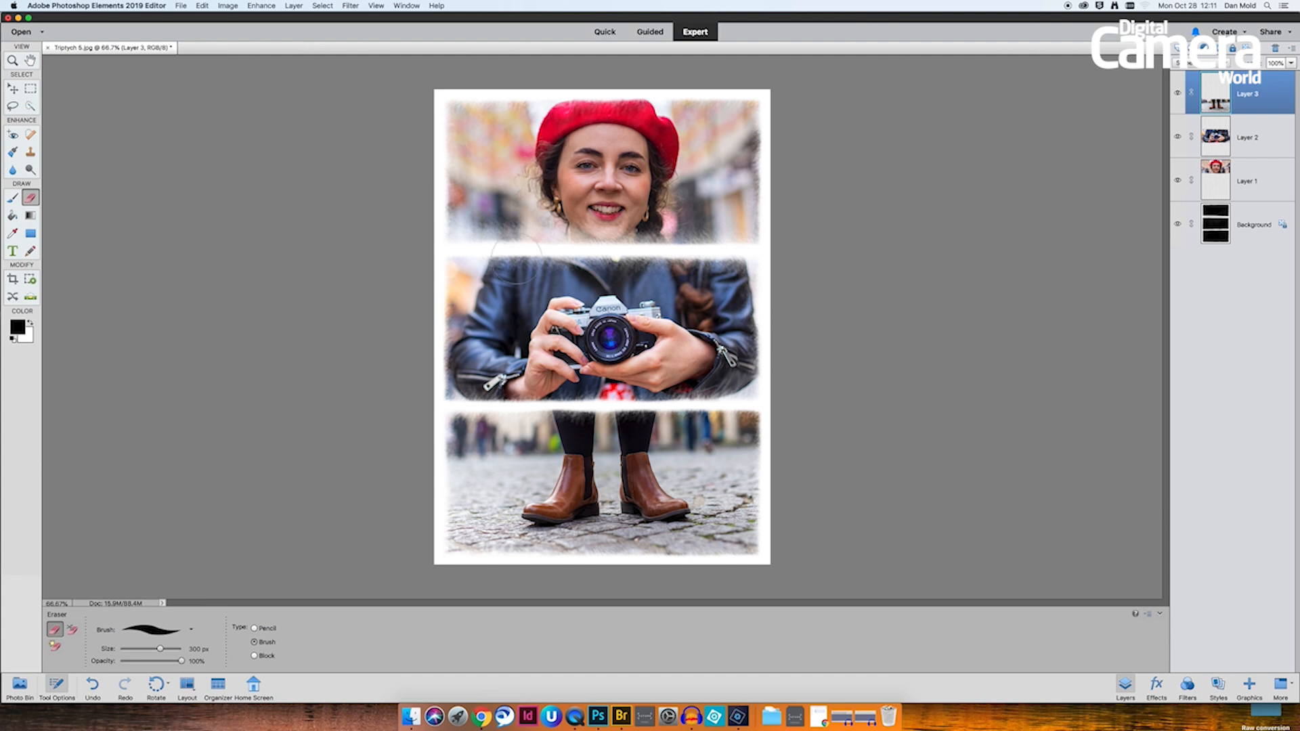
Flatten the triptych's layers into a single image and begin saving it with Save As.
click(293, 5)
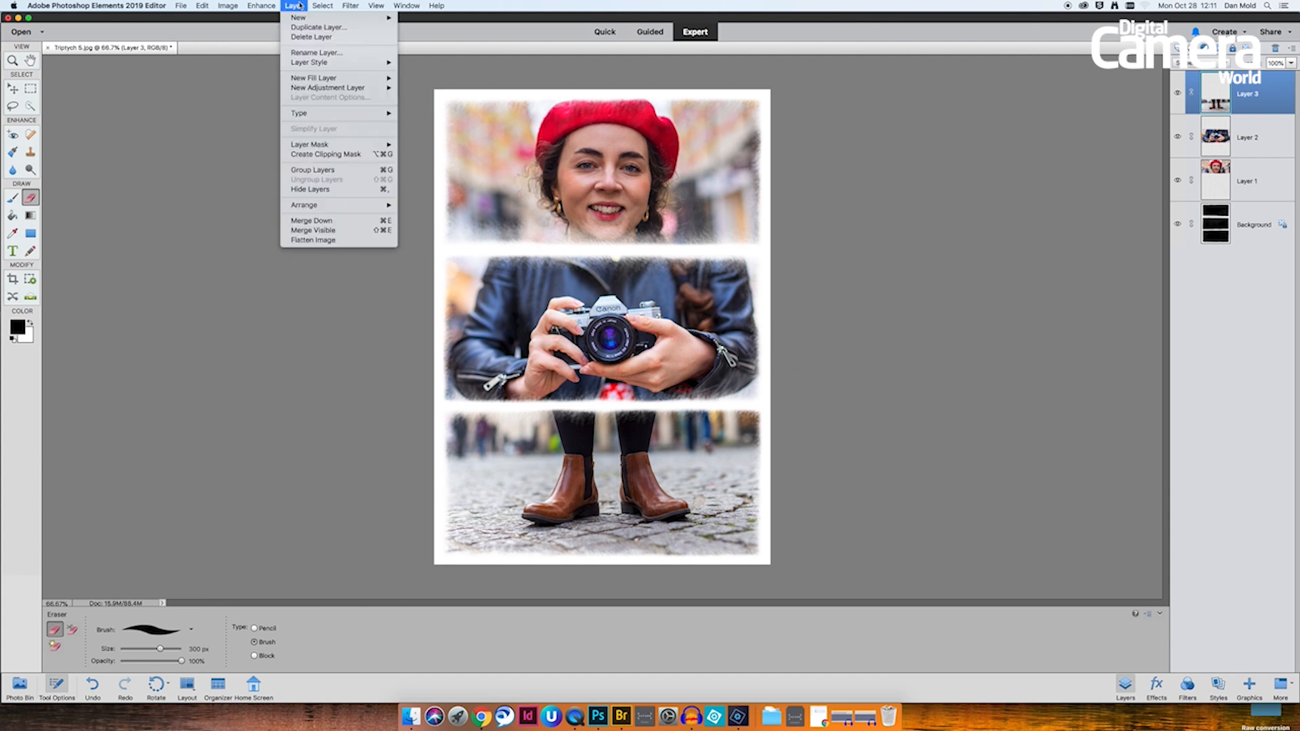
click(356, 241)
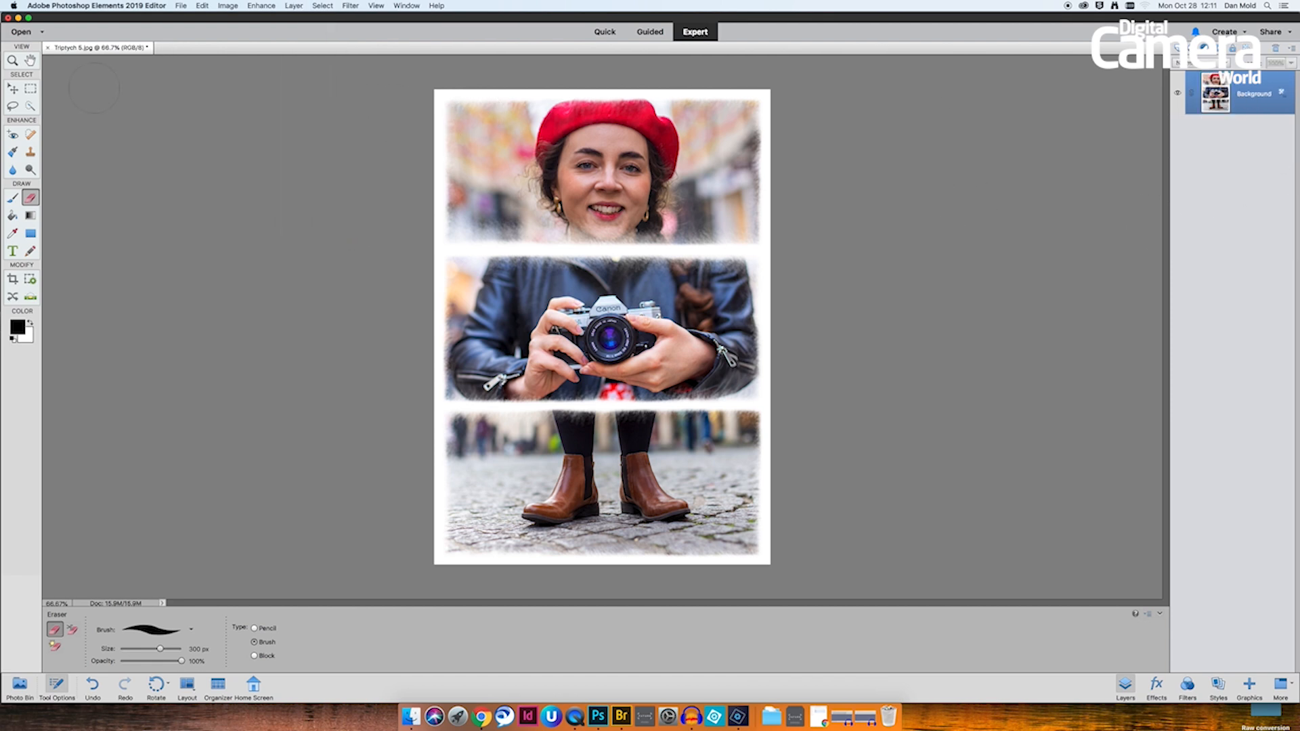
click(181, 6)
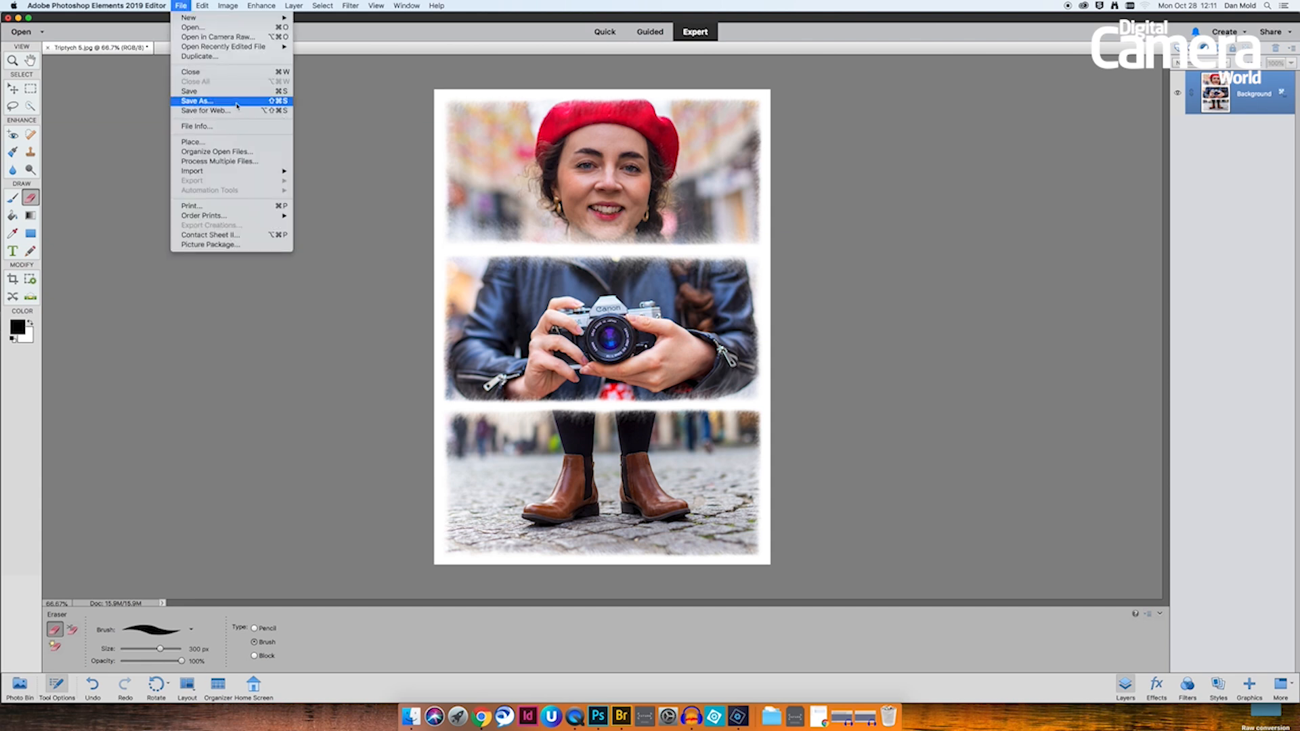